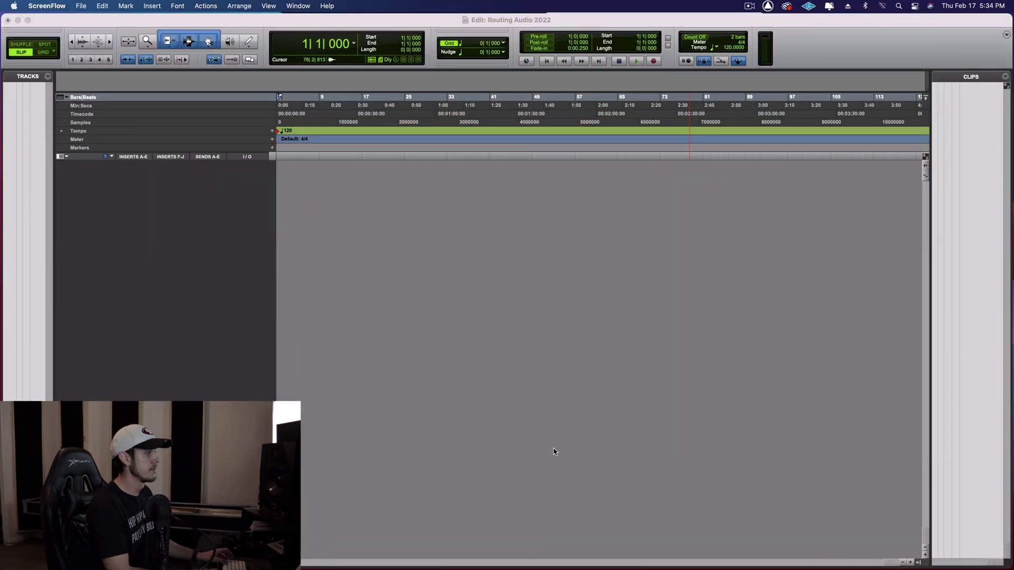
Step: Switch to the empty 'Routing Audio 2022' Edit window in Pro Tools
left_click(554, 448)
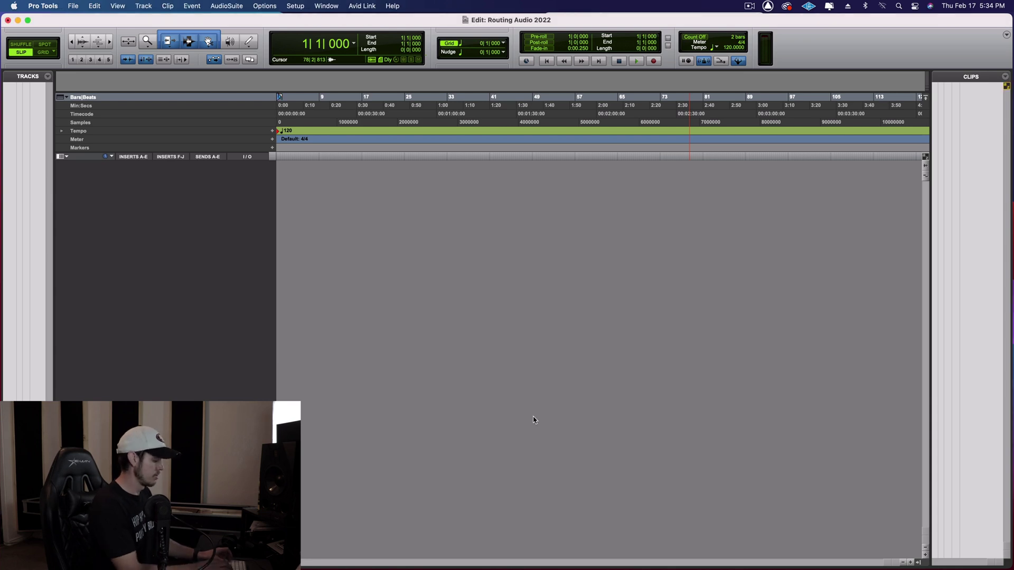
Step: Create 3 mono audio tracks plus 1 stereo audio track in the New Tracks dialog
key("super+shift+n")
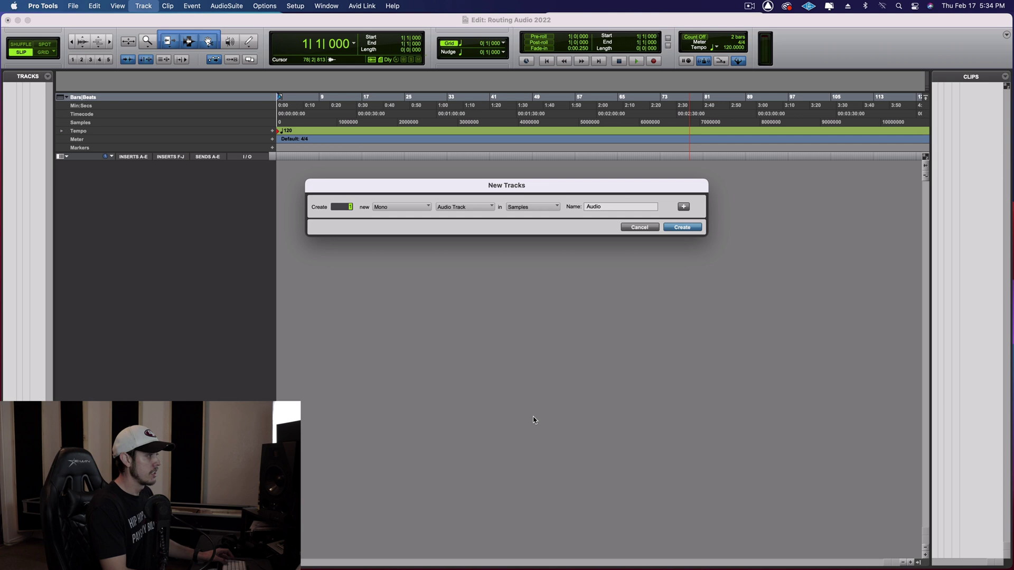
type("3")
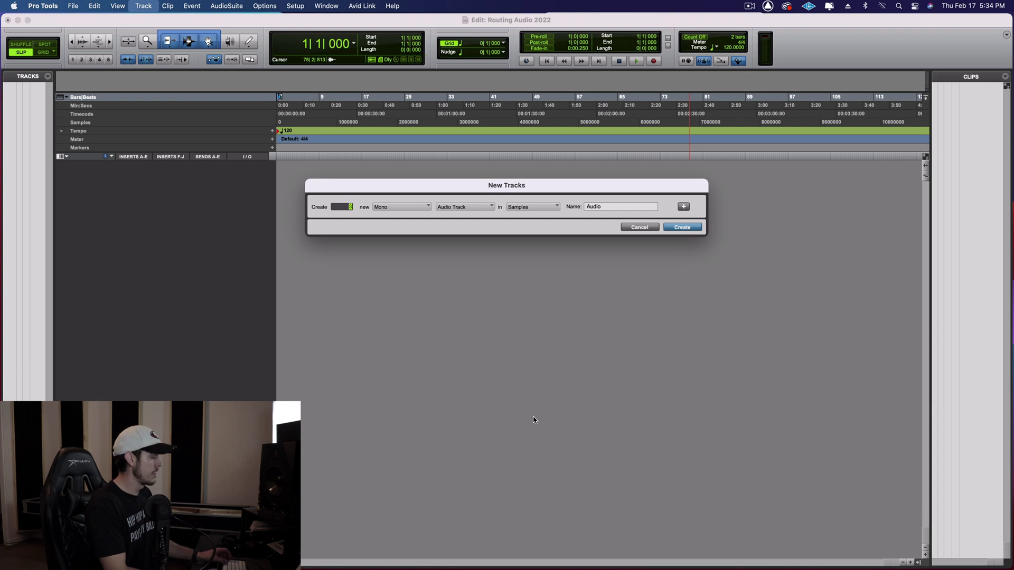
key("super+shift+plus")
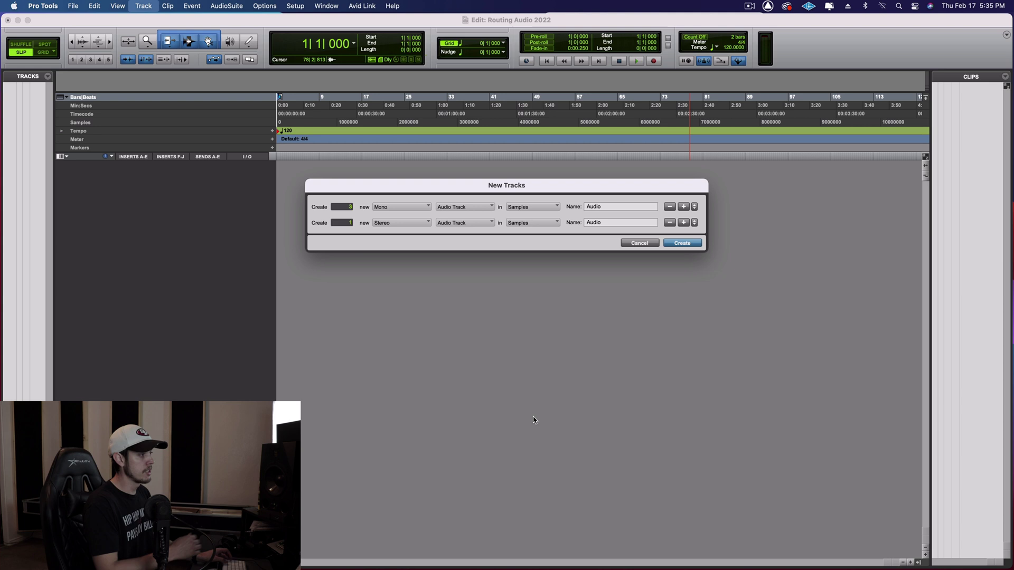
key("Return")
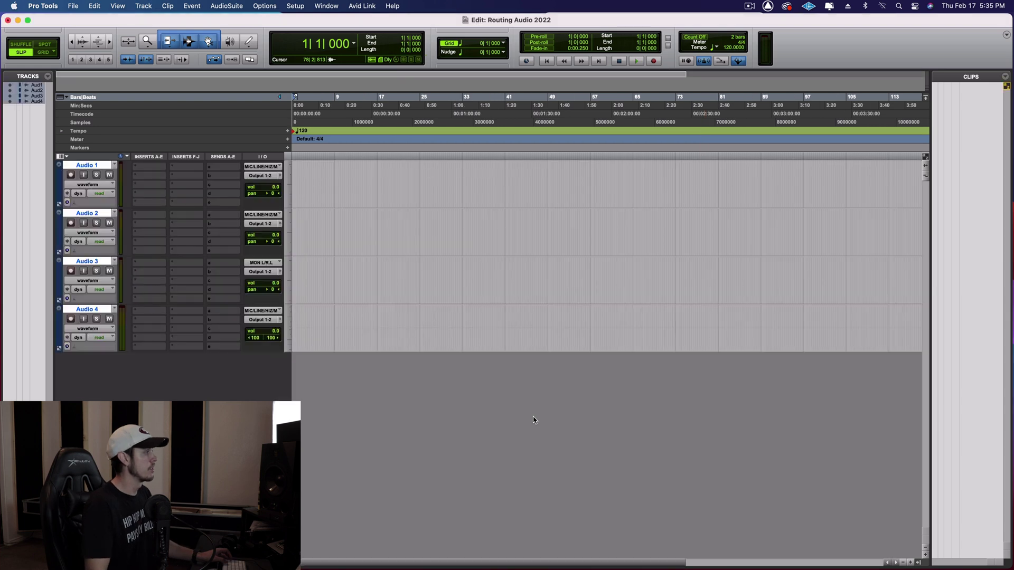
Step: Move the stereo Audio 4 track to the top and rename it 'Beat'
left_click(97, 311, "super")
left_click(102, 312)
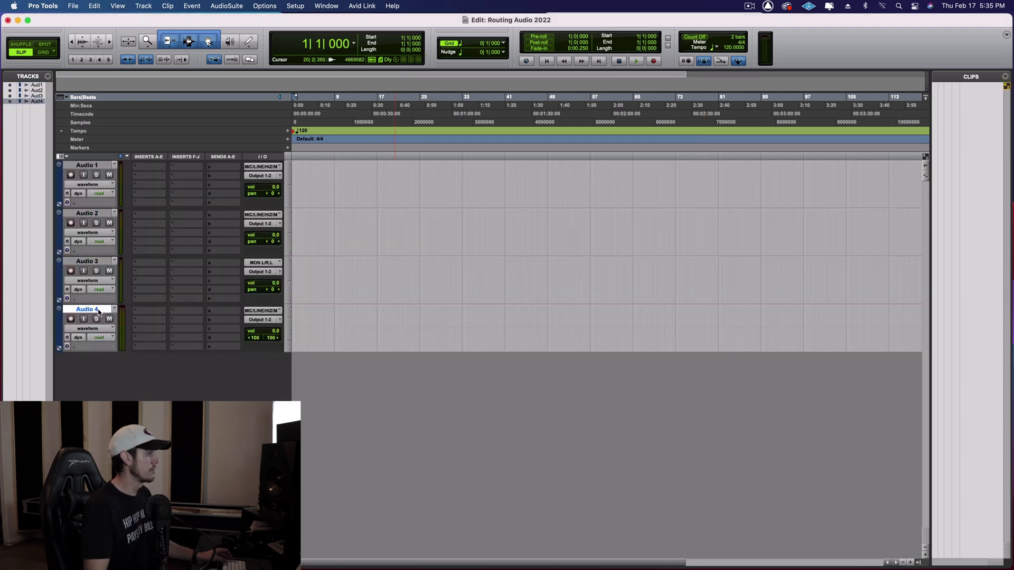
left_click_drag(98, 312, 95, 169)
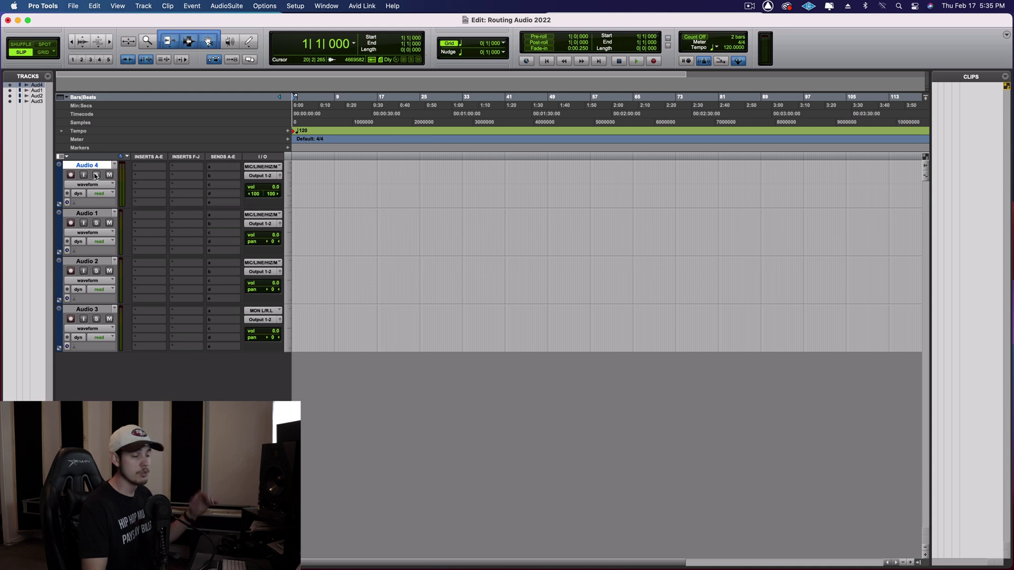
double_click(95, 165)
type("B")
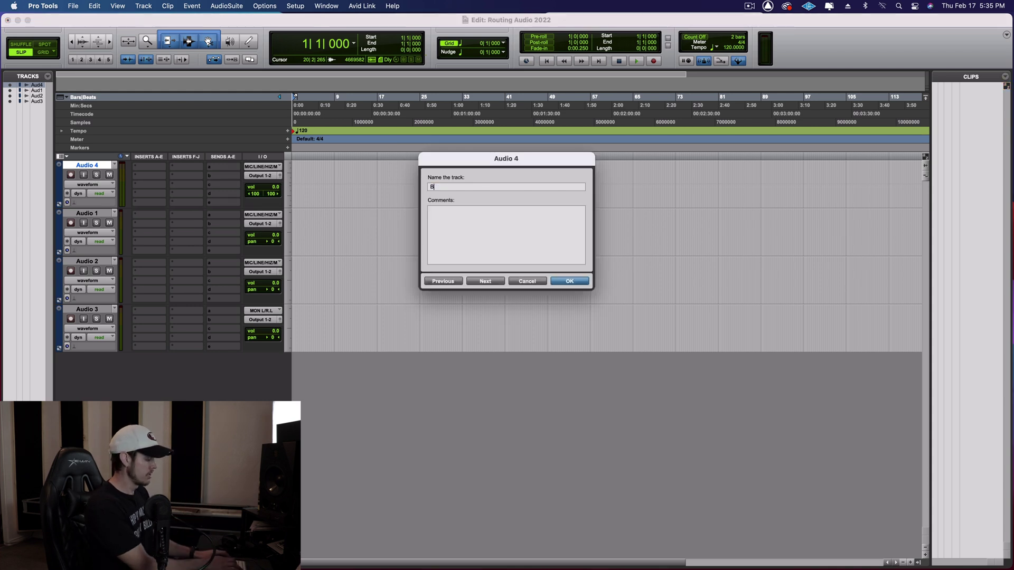
type("eat")
key("Return")
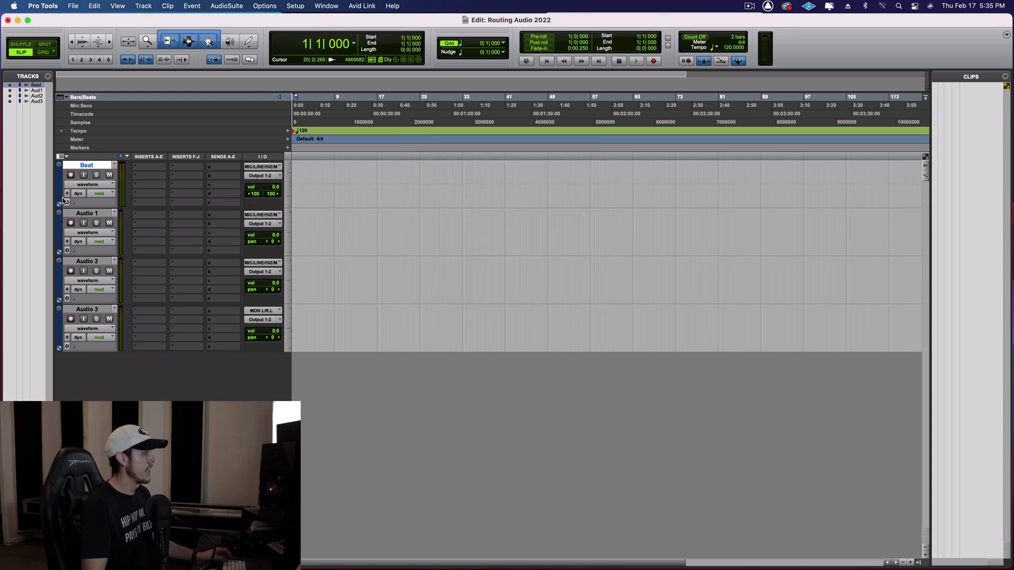
Step: Colour tracks Audio 1 through Audio 3 yellow-green
left_click(80, 213)
left_click(96, 310, "shift")
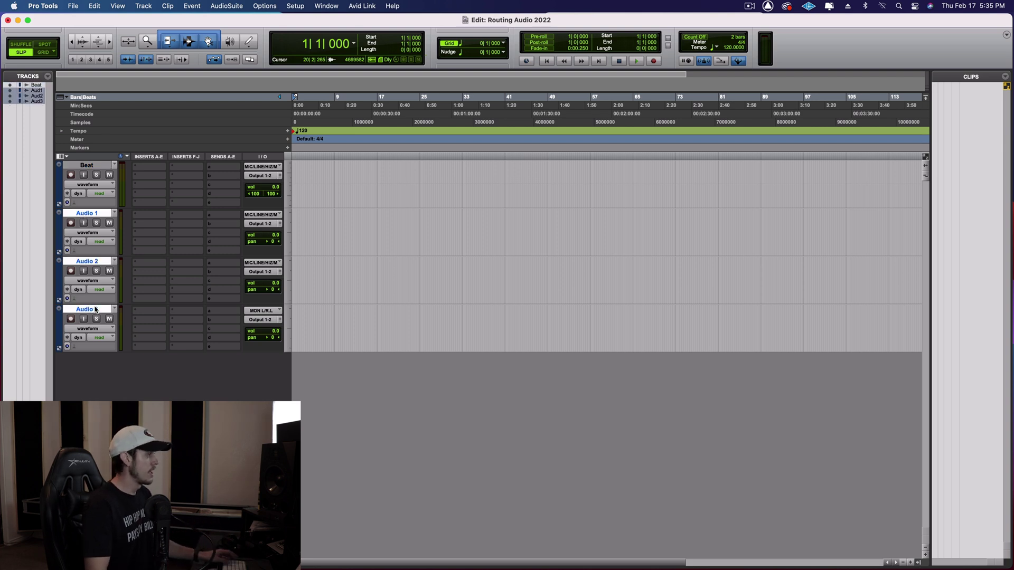
double_click(59, 279)
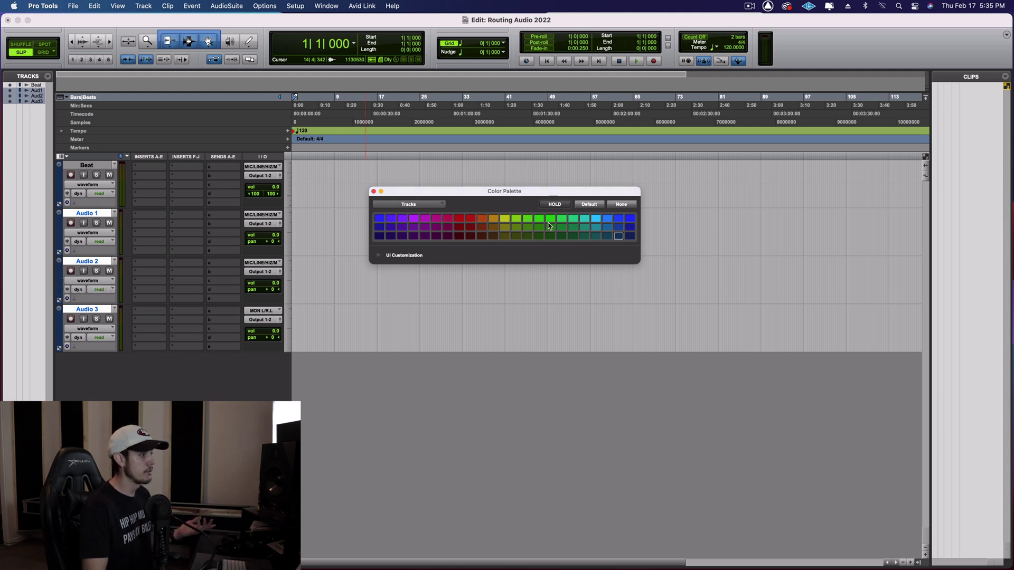
left_click(504, 218)
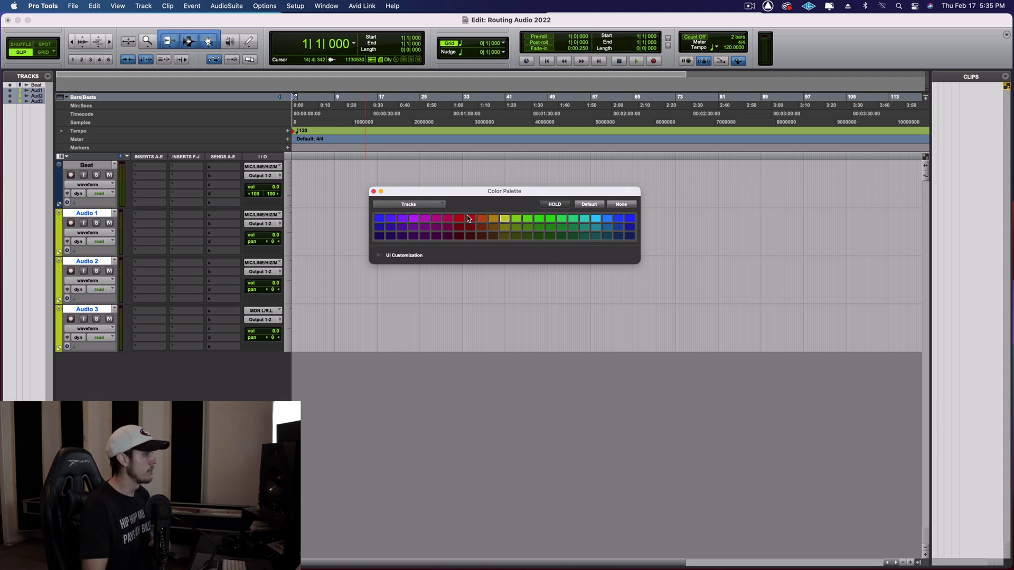
left_click(374, 191)
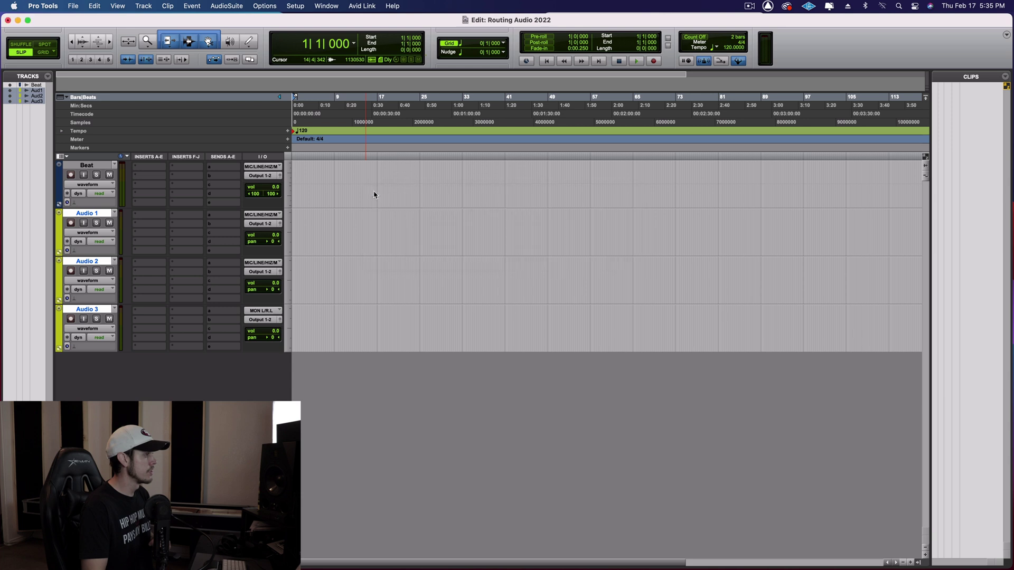
Step: Rename Audio 1, 2 and 3 to 'Vox 1', 'Vox 2' and 'Vox 3', then select Vox 3
double_click(87, 213)
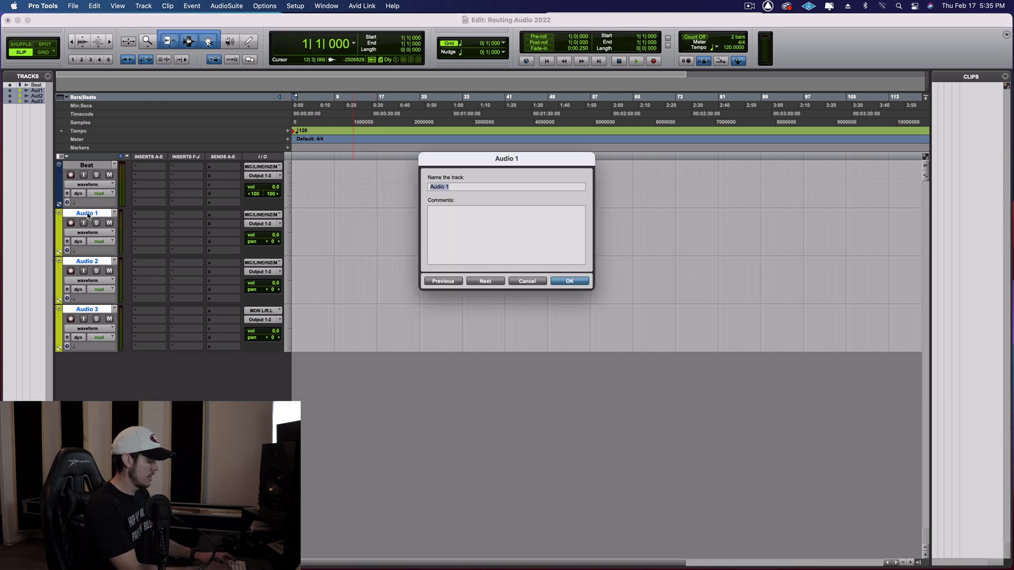
type("Vox 1")
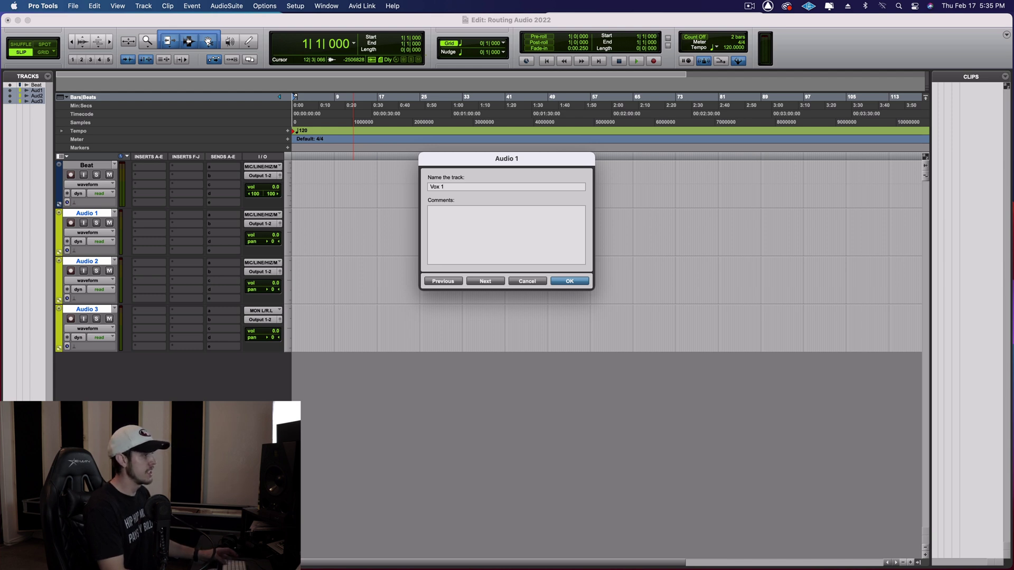
key("super+Right")
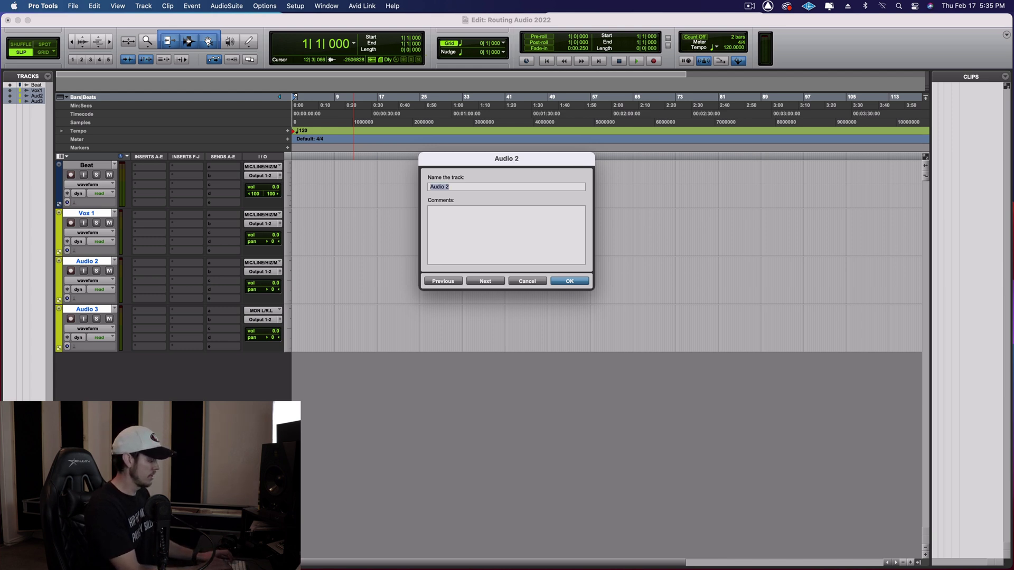
key("BackSpace")
type("C")
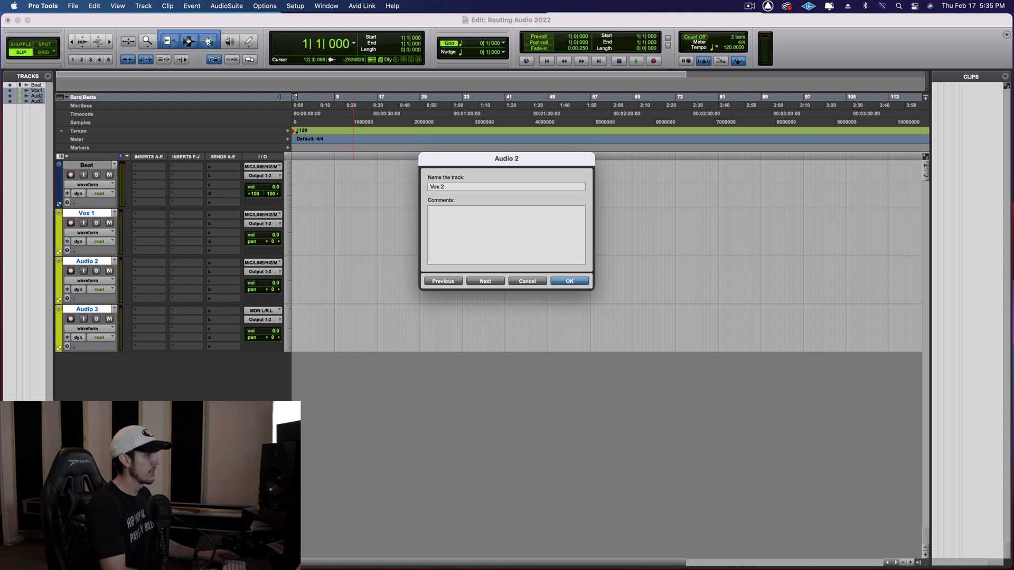
key("super+Right")
type("Vo")
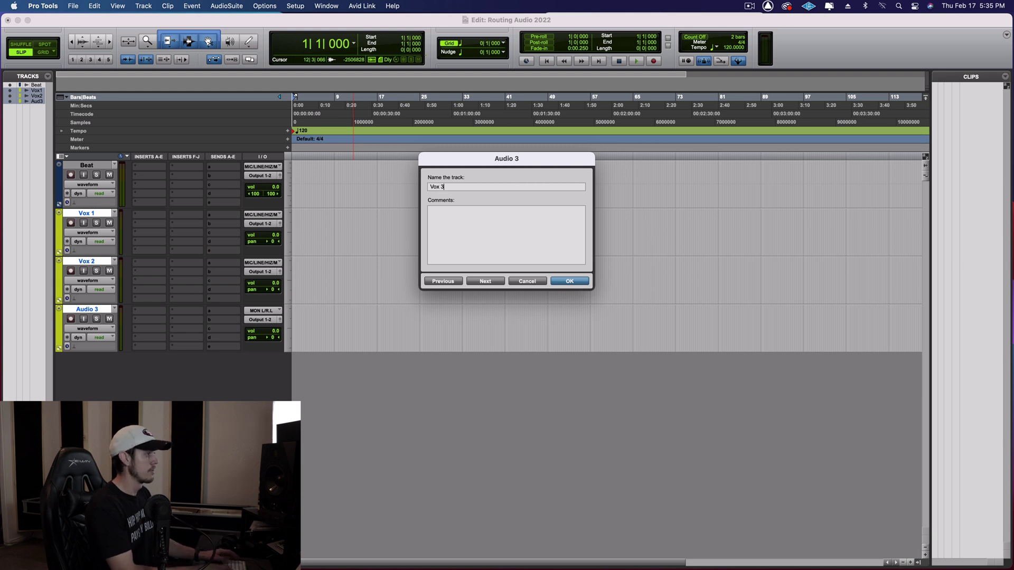
key("Return")
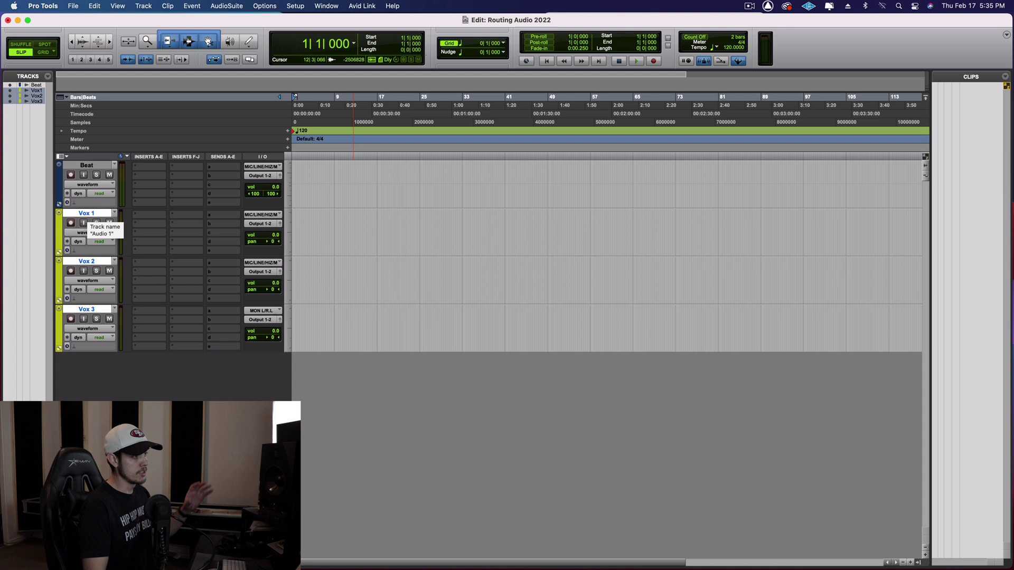
left_click(98, 311)
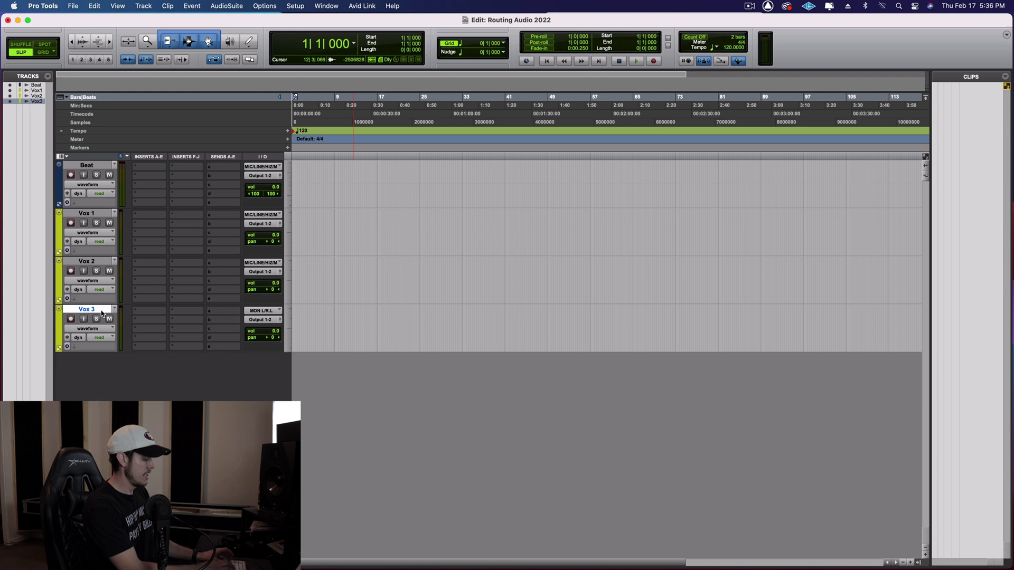
Step: Create 2 stereo Aux Input tracks below Vox 3
key("shift+super+n")
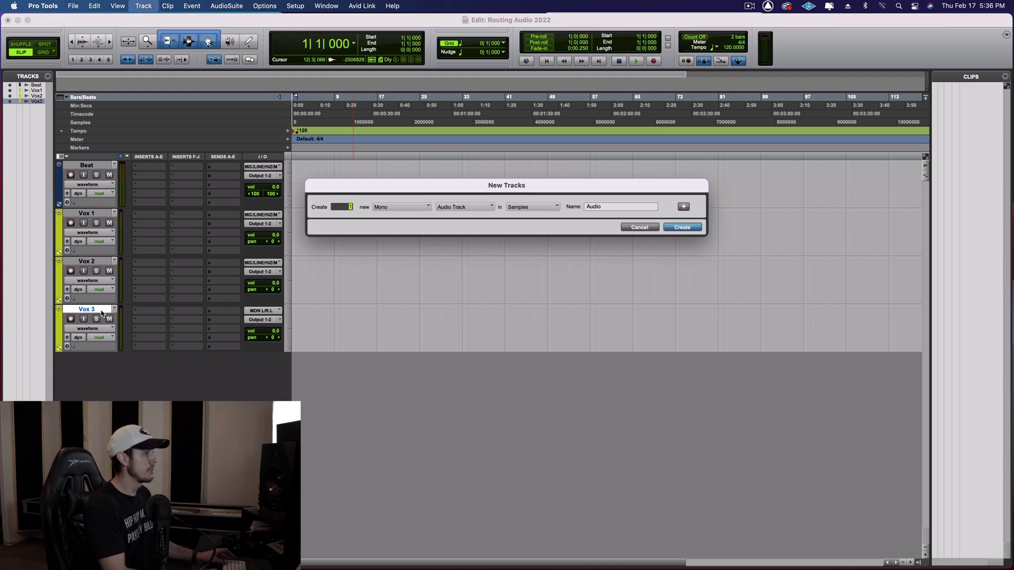
key("super+Down")
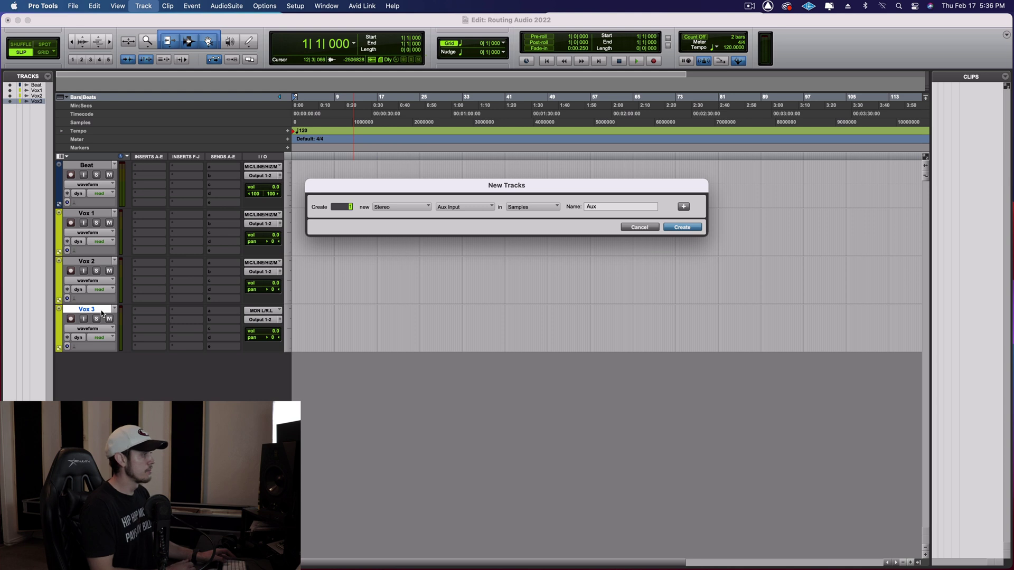
type("2")
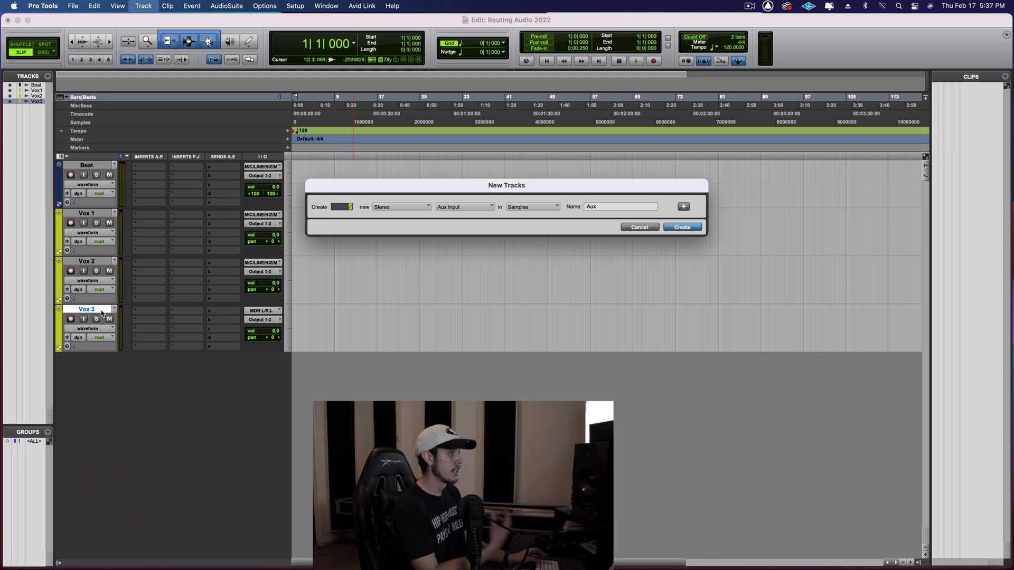
key("Return")
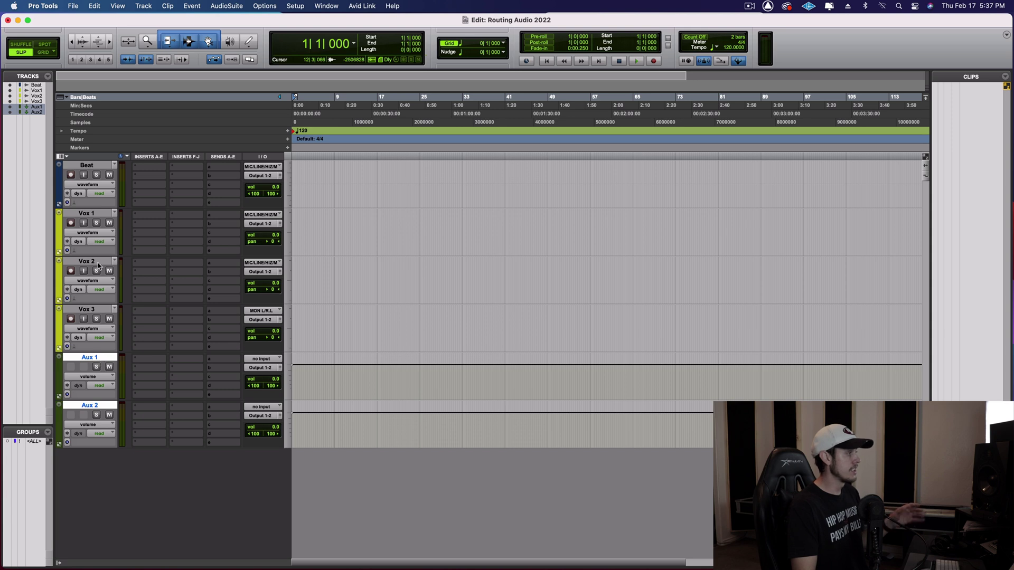
Step: Solo the Vox 1, Aux 1 and Aux 2 tracks
left_click(96, 223)
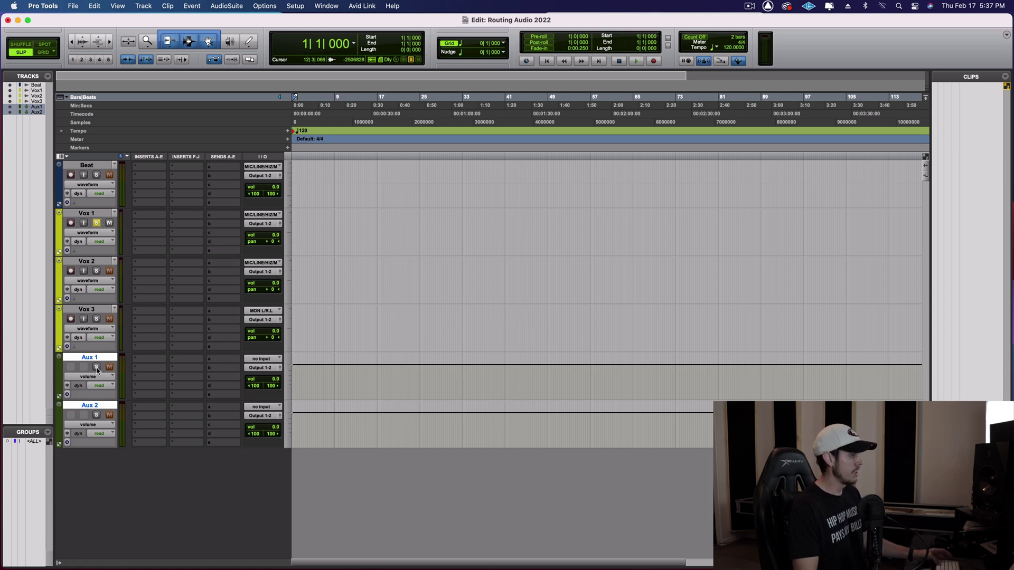
left_click(97, 369)
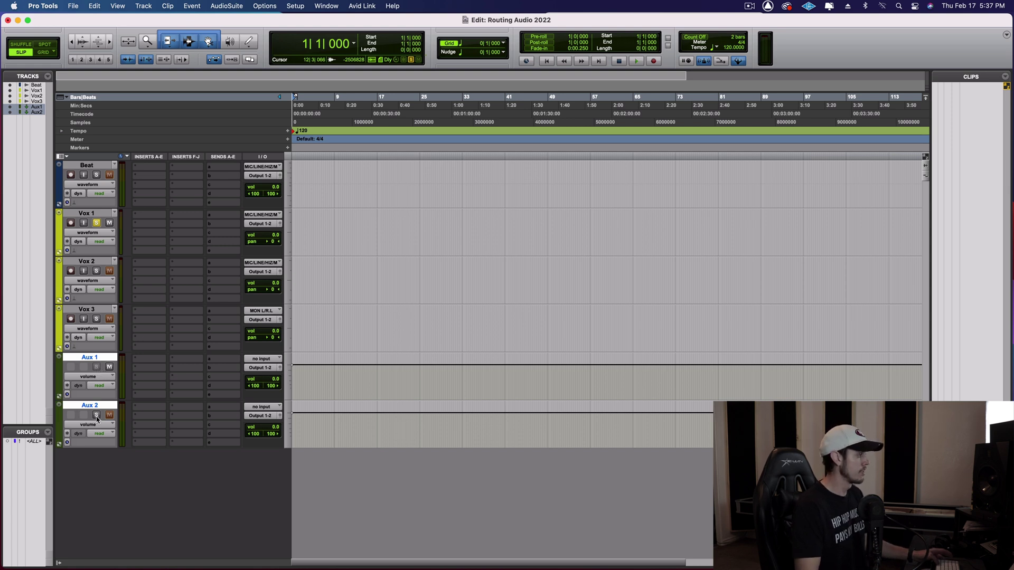
left_click(98, 416)
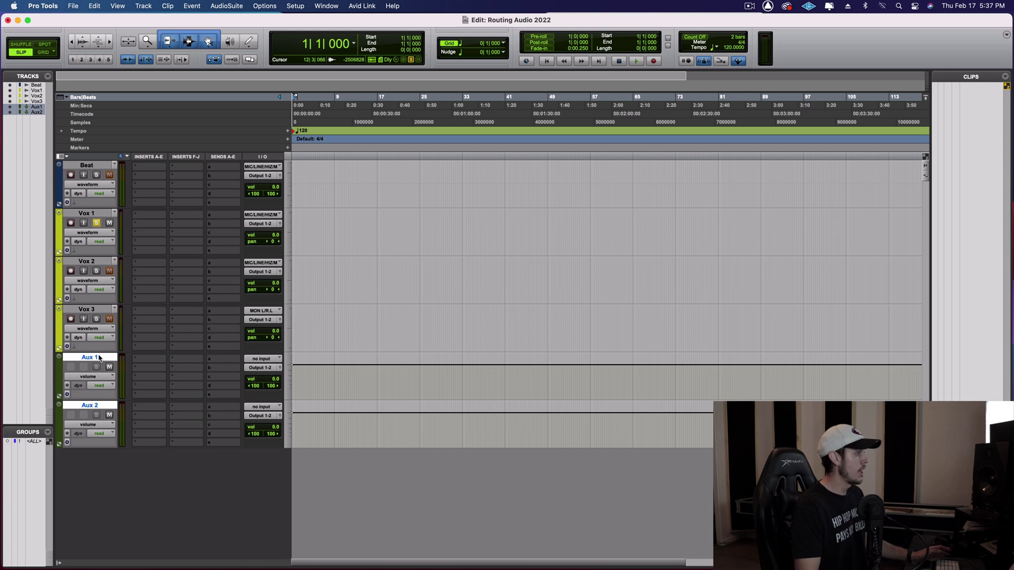
Step: Rename Aux 1 to 'Delay' and Aux 2 to 'Reverb'
double_click(99, 358)
type("D")
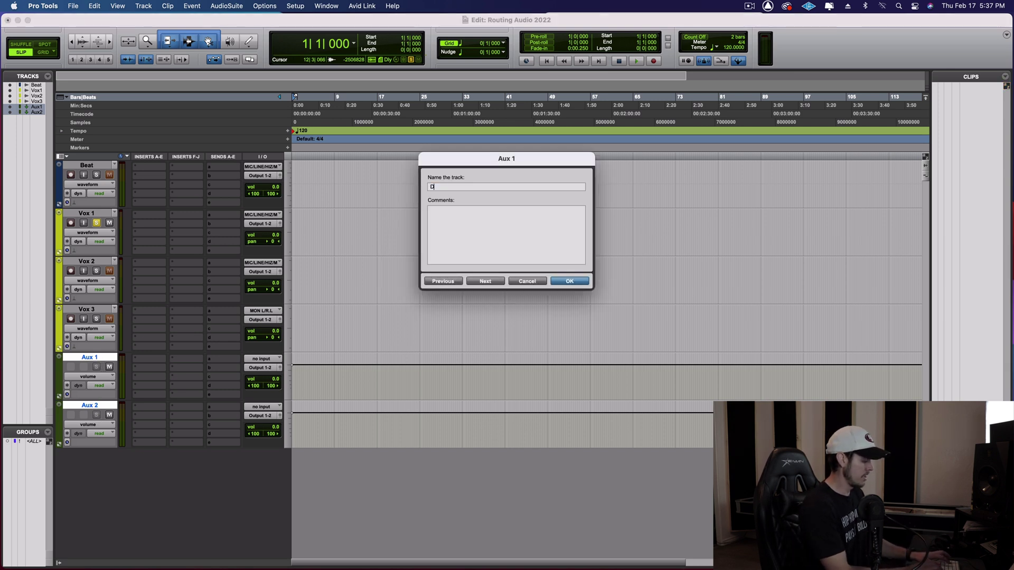
type("elay")
key("Return")
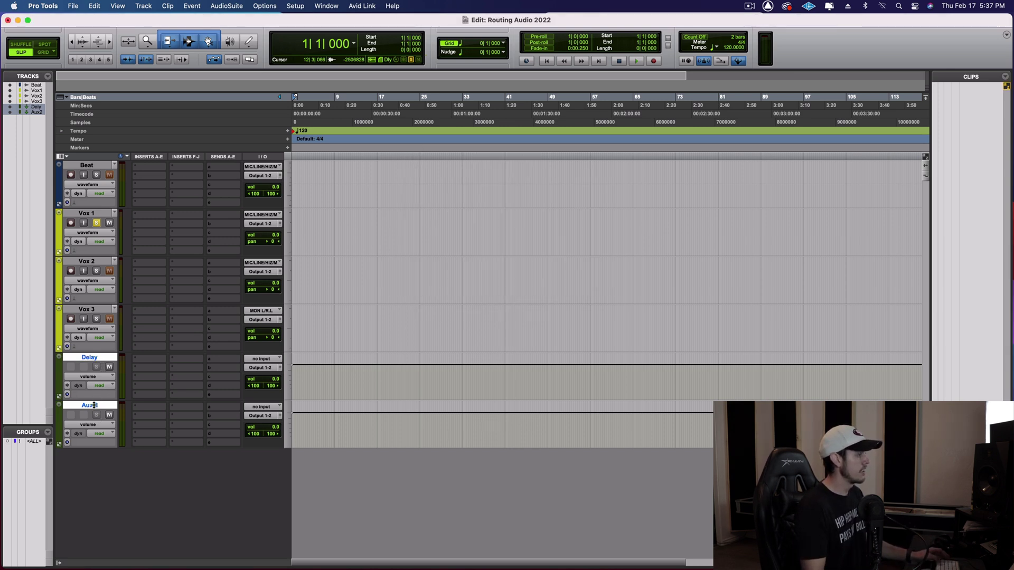
double_click(94, 407)
type("Reverb")
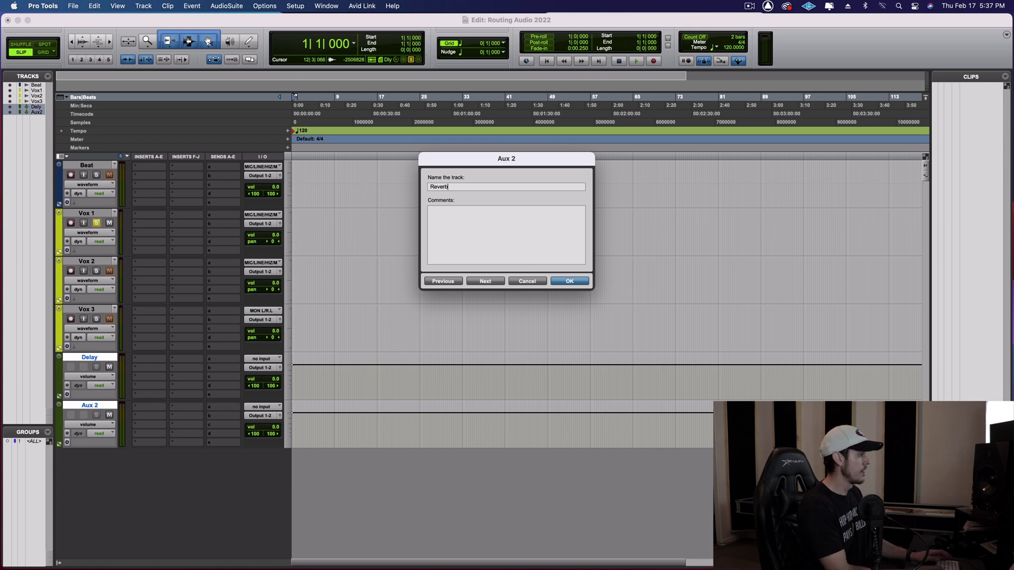
key("Return")
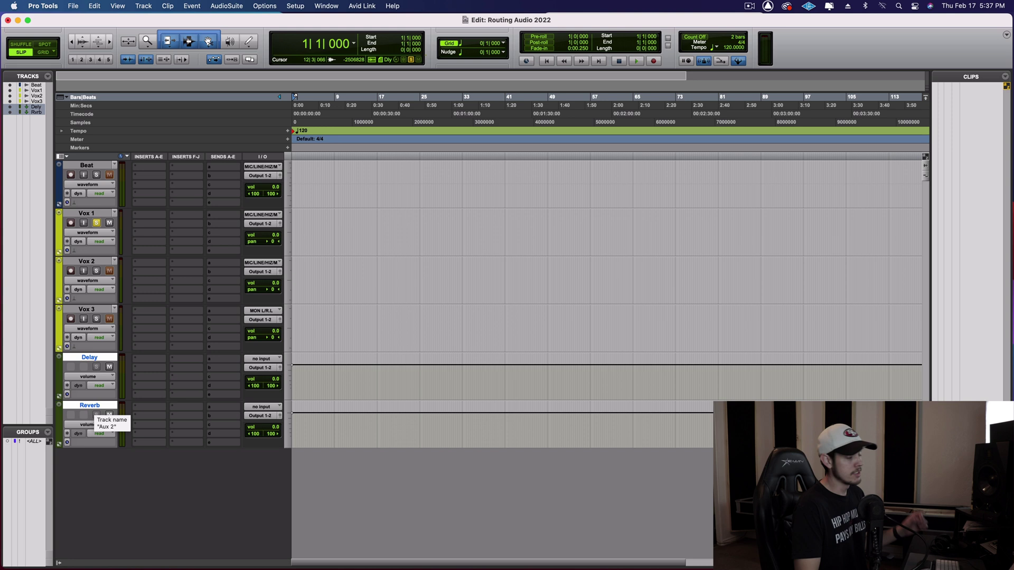
Step: Set the Delay aux input to Bus 21-22 and rename that bus 'Delay'
left_click(271, 360)
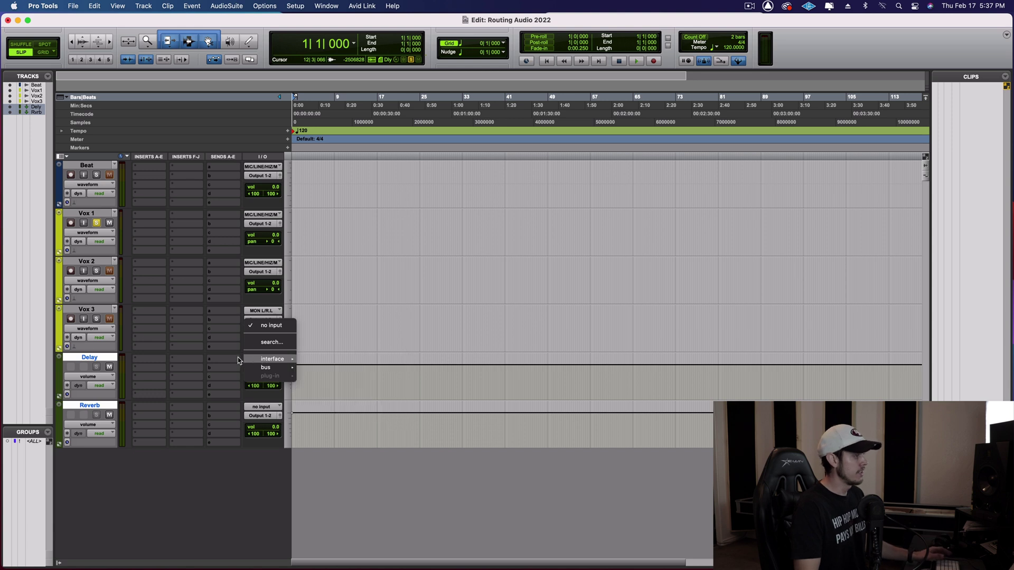
mouse_move(272, 369)
mouse_move(313, 371)
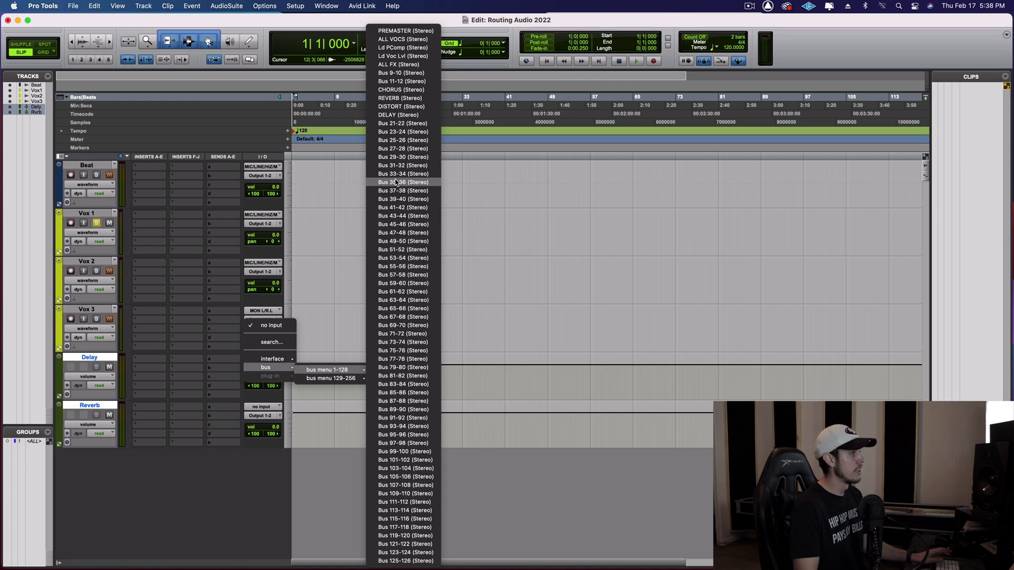
left_click(403, 124)
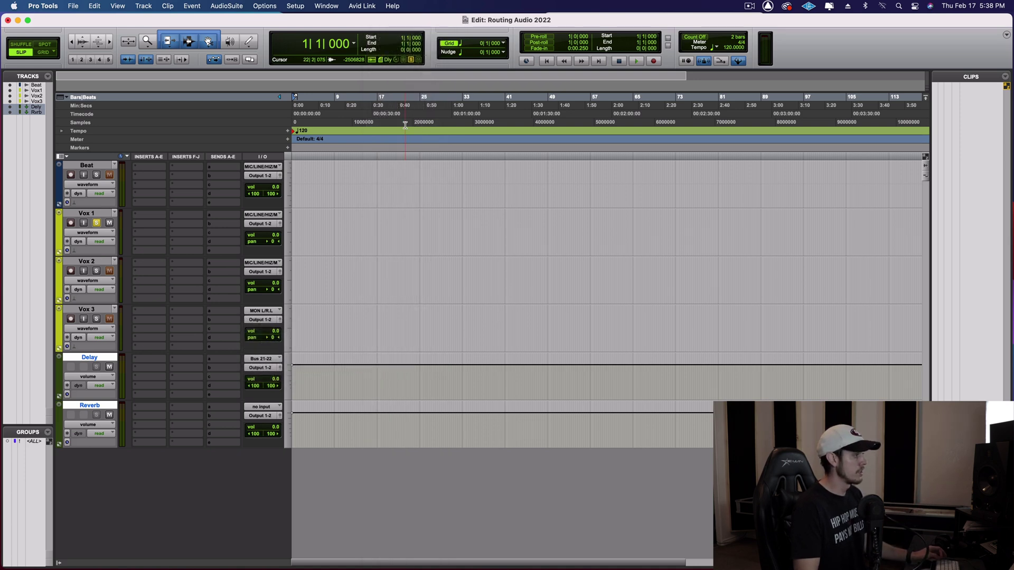
right_click(263, 360)
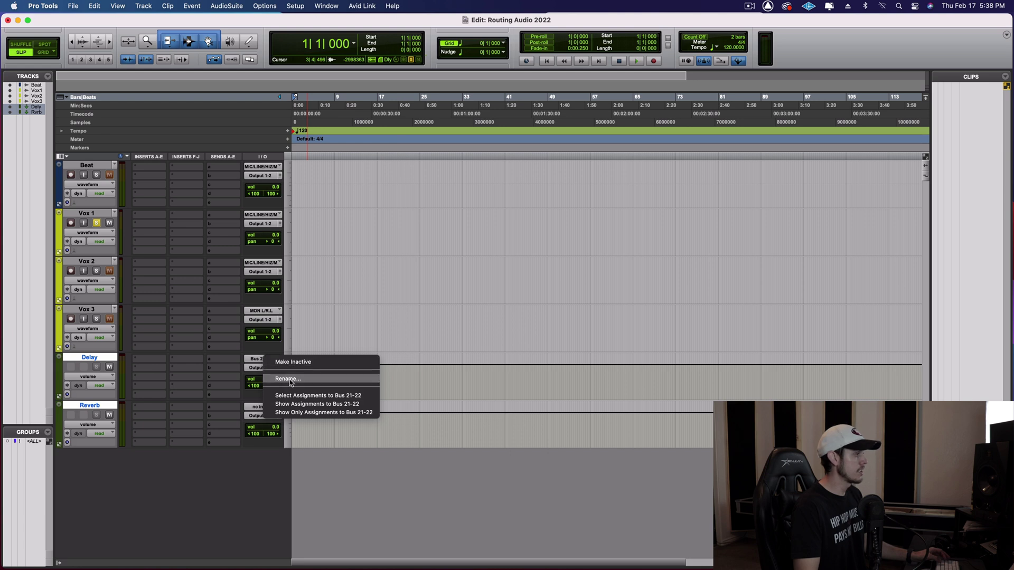
left_click(290, 381)
type("Del")
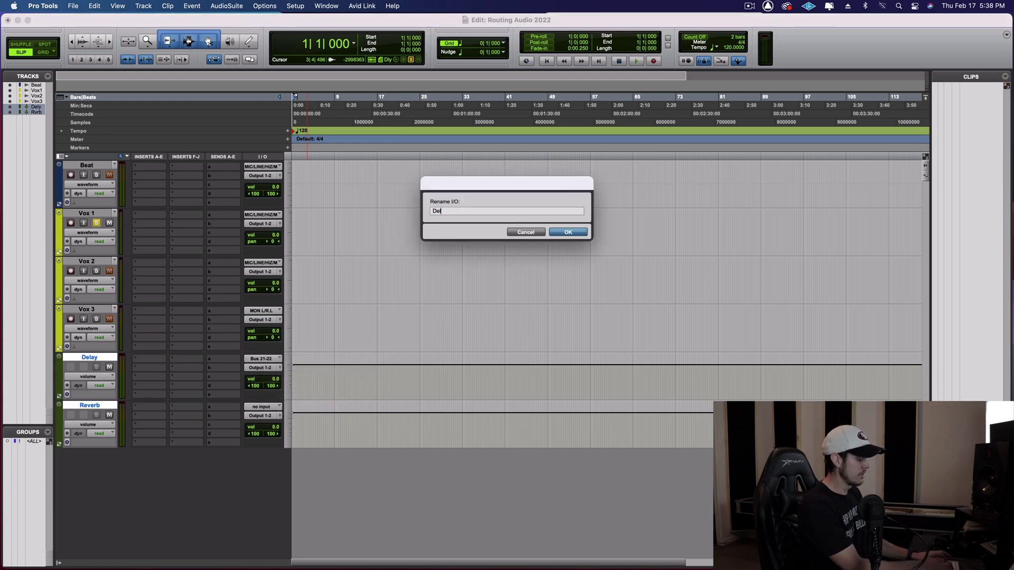
type("ay")
key("Return")
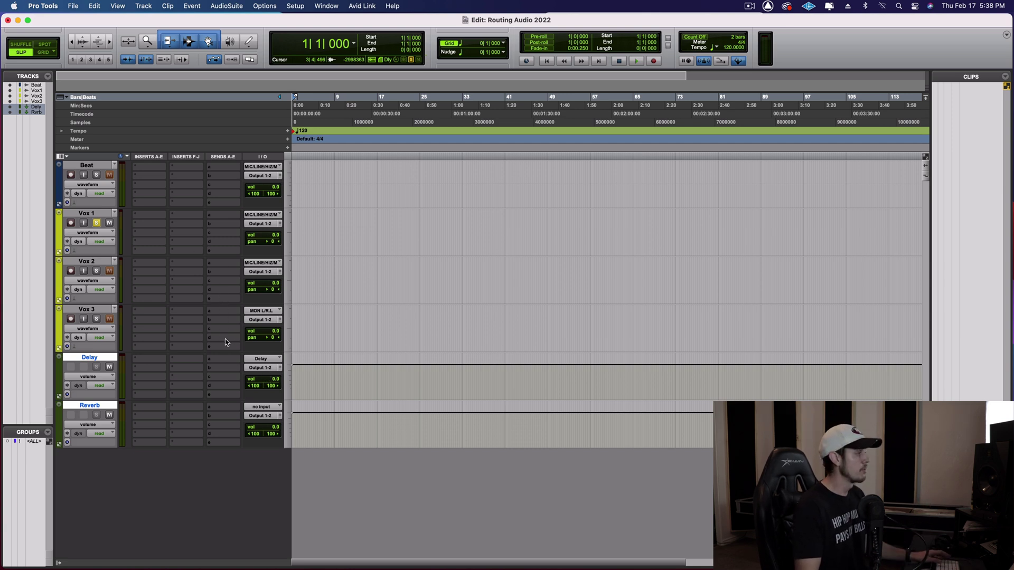
Step: Set the Reverb aux input to Bus 23-24 and rename that bus 'Reverb'
left_click(268, 409)
mouse_move(277, 415)
mouse_move(344, 419)
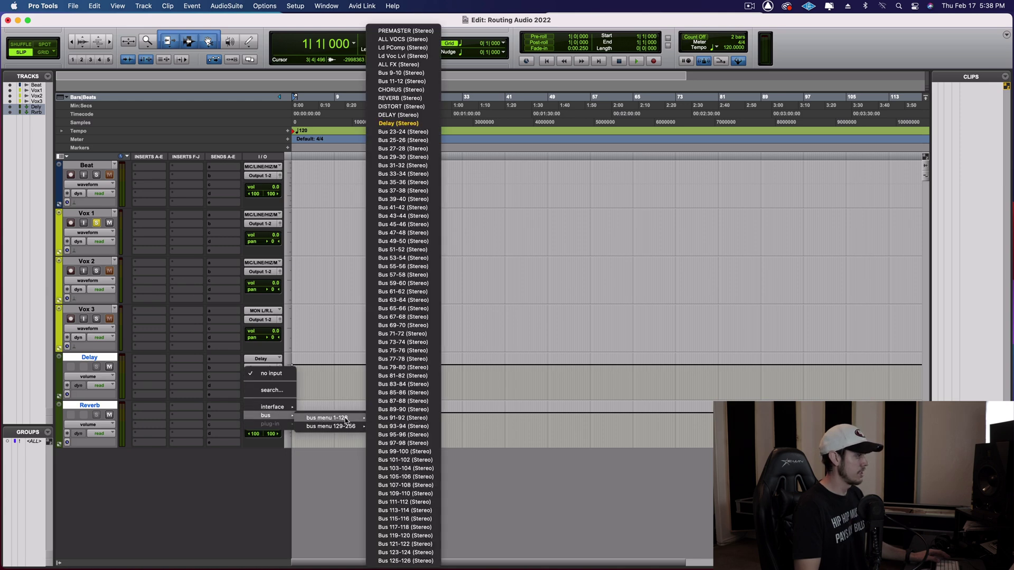
left_click(403, 132)
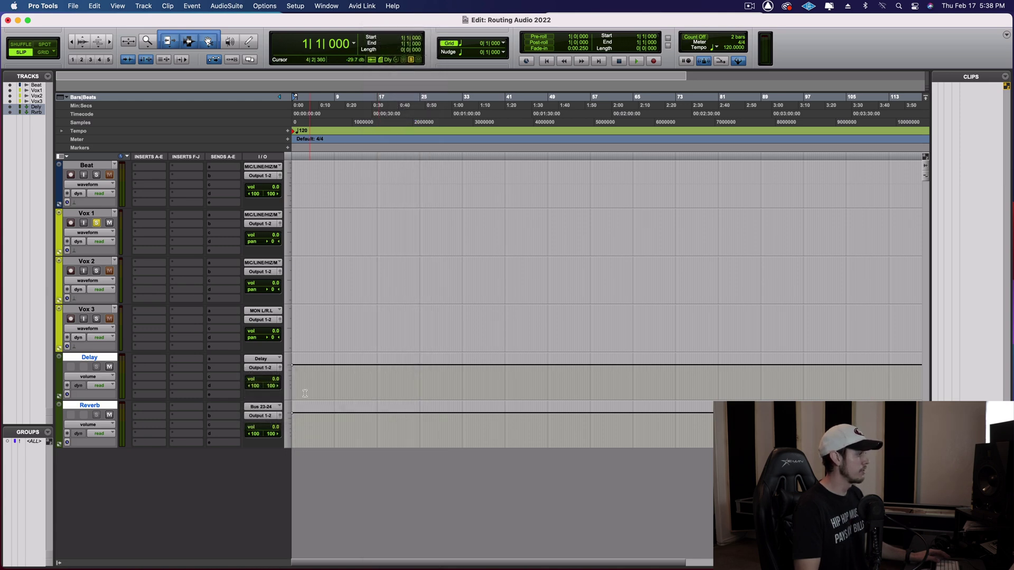
right_click(269, 408)
left_click(286, 430)
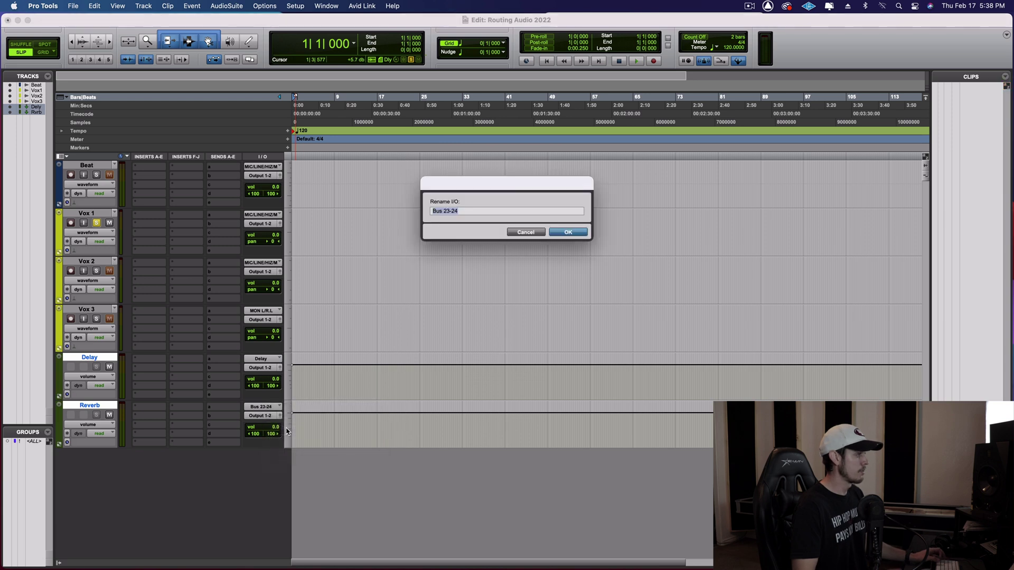
type("Reverb")
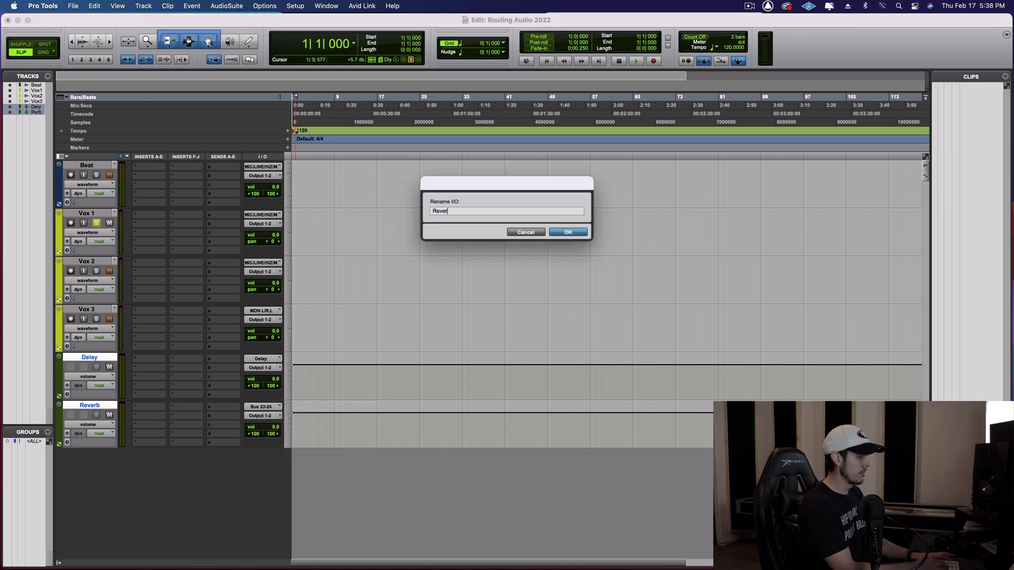
key("Return")
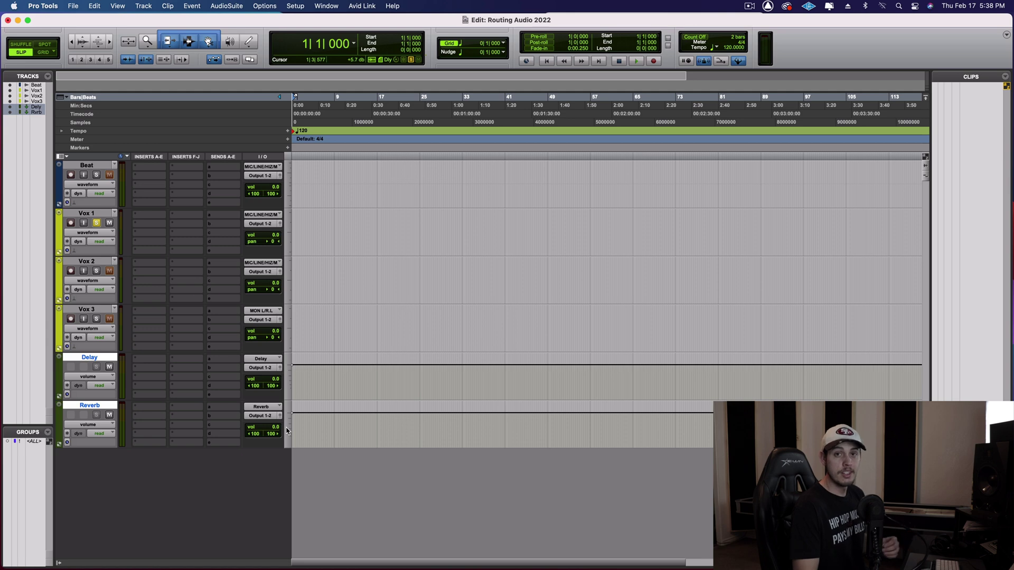
Step: Insert the H-Delay multichannel plug-in on the Delay aux's first insert
left_click(146, 360)
mouse_move(146, 361)
mouse_move(290, 47)
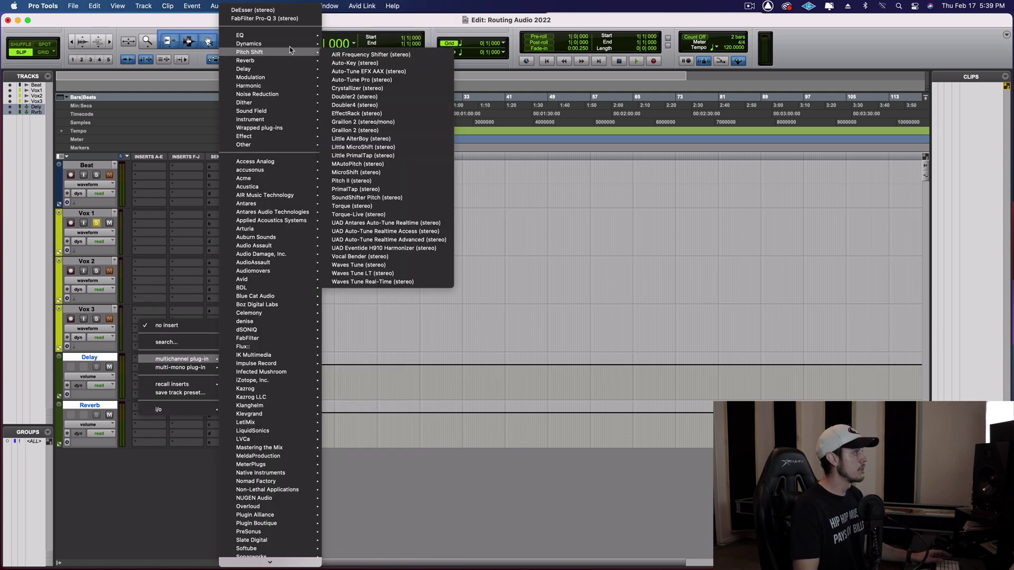
mouse_move(281, 70)
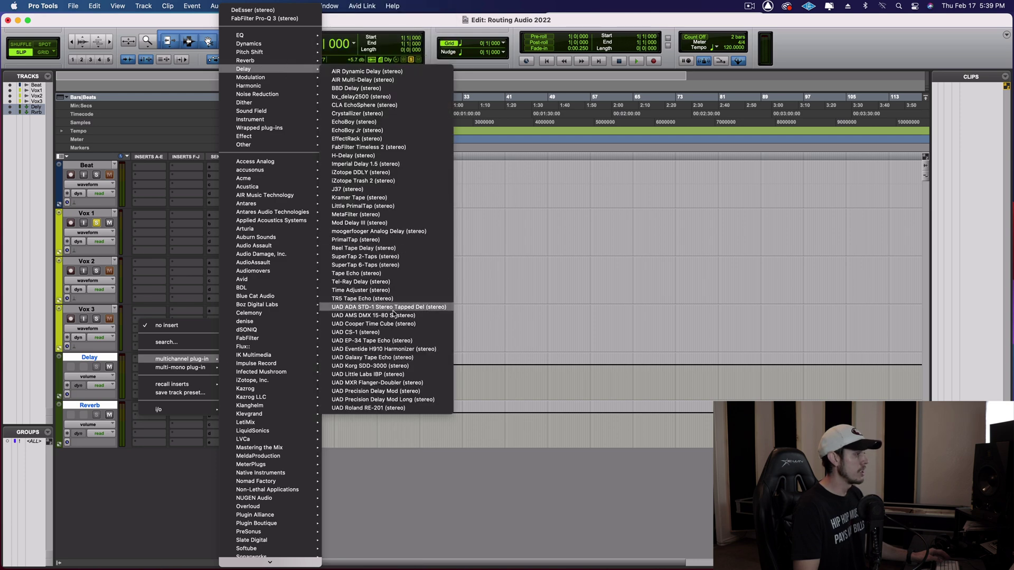
left_click(393, 156)
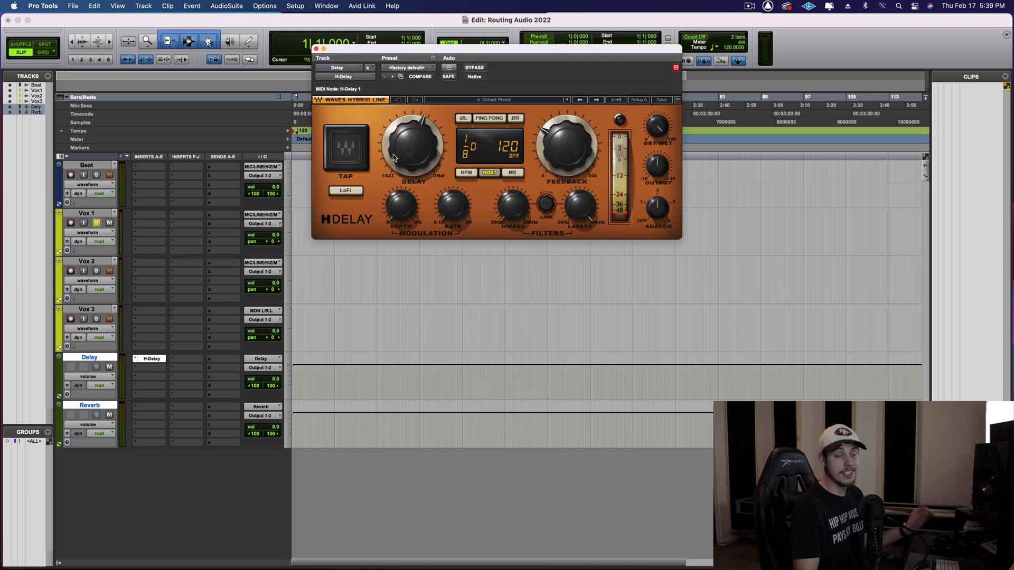
Step: Load H-Delay's 1/4 note preset, try 1/2 T then 1/4 D delay time, and close
left_click_drag(540, 48, 568, 105)
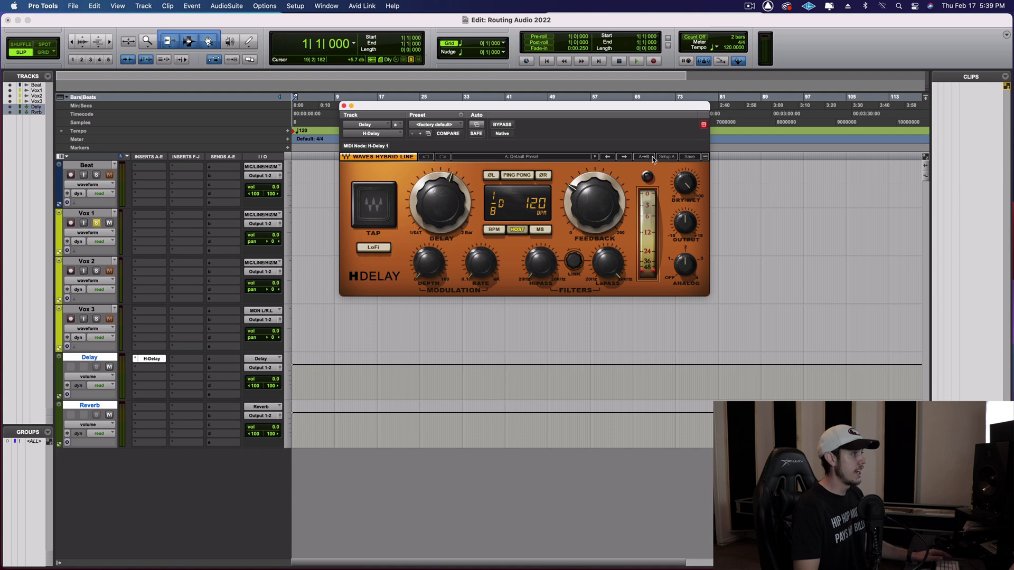
left_click(521, 158)
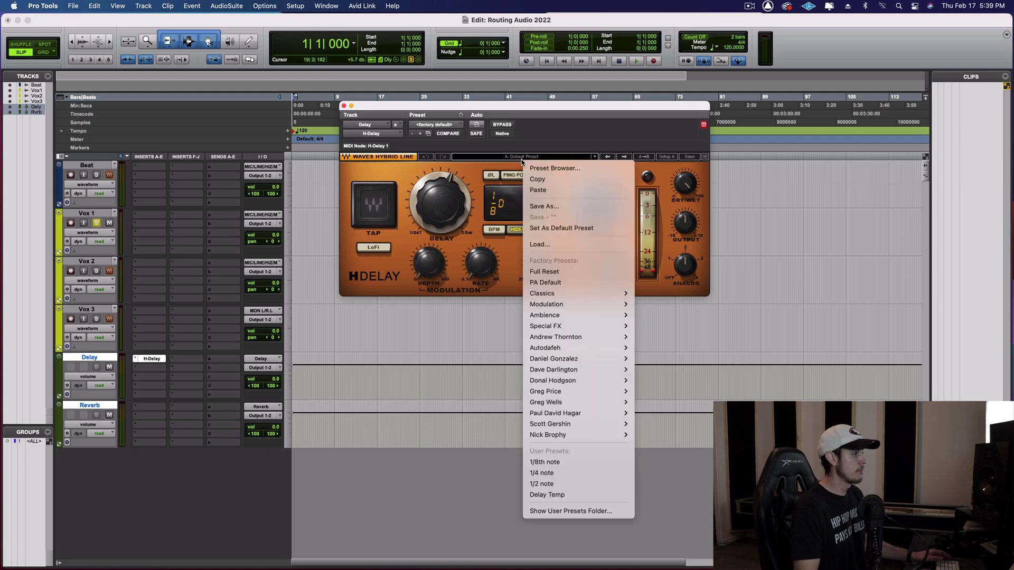
left_click(600, 473)
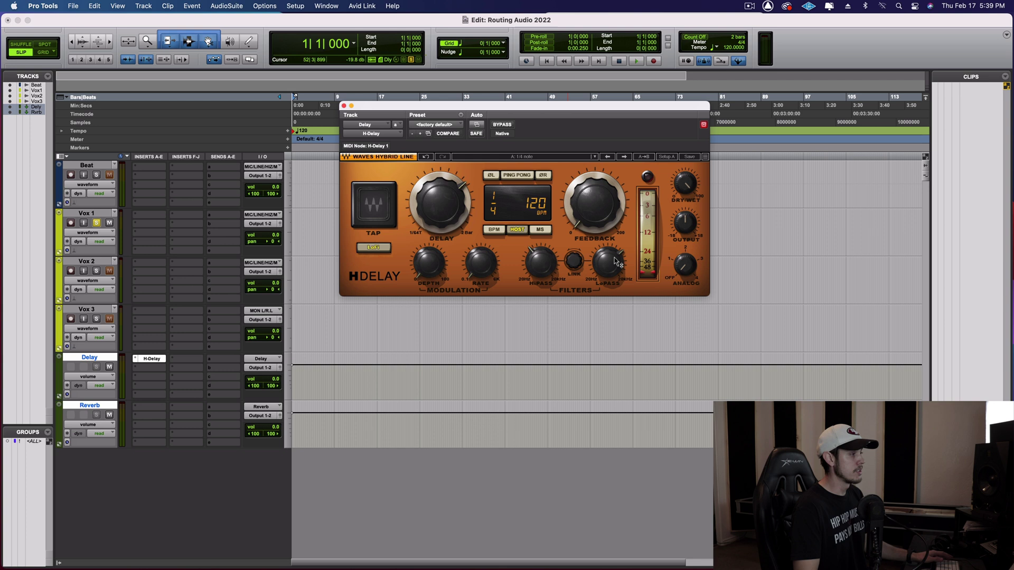
mouse_move(614, 260)
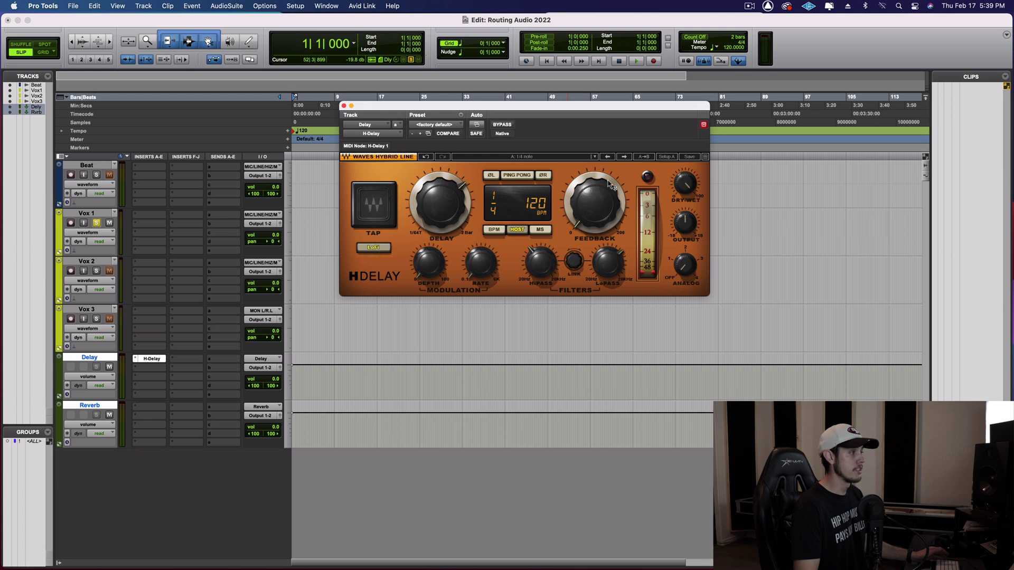
mouse_move(584, 226)
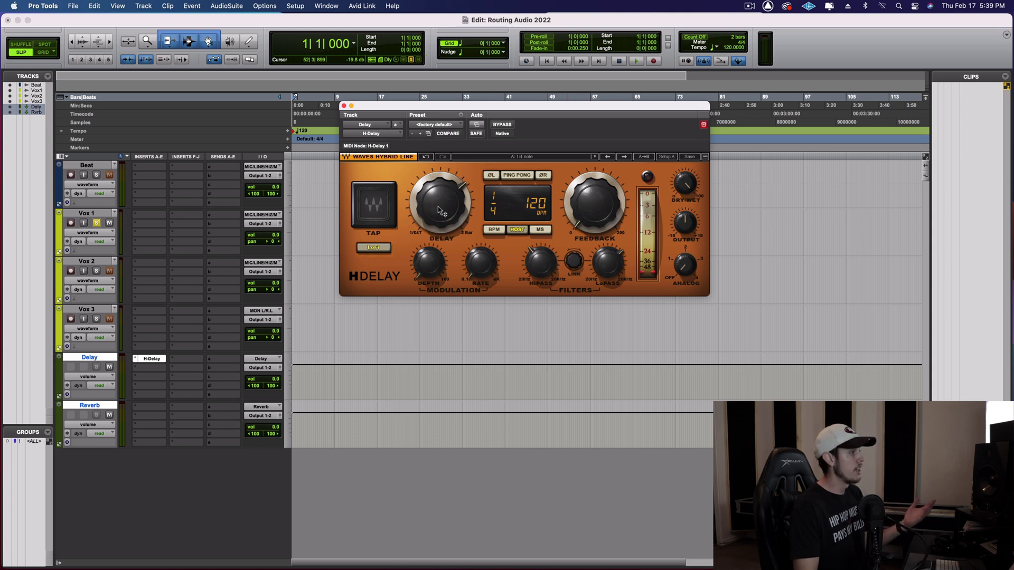
left_click_drag(438, 211, 438, 204)
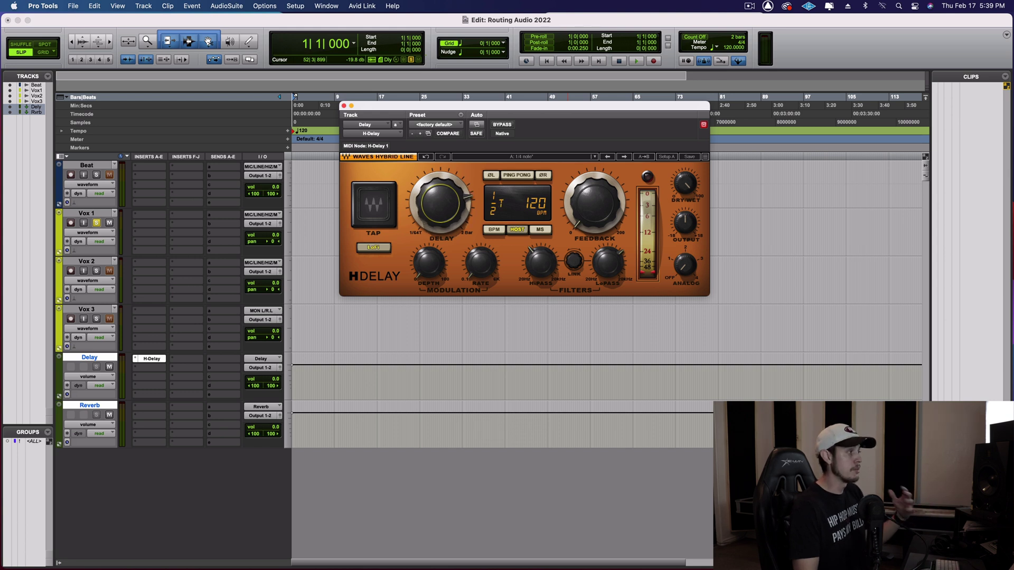
left_click_drag(439, 204, 438, 208)
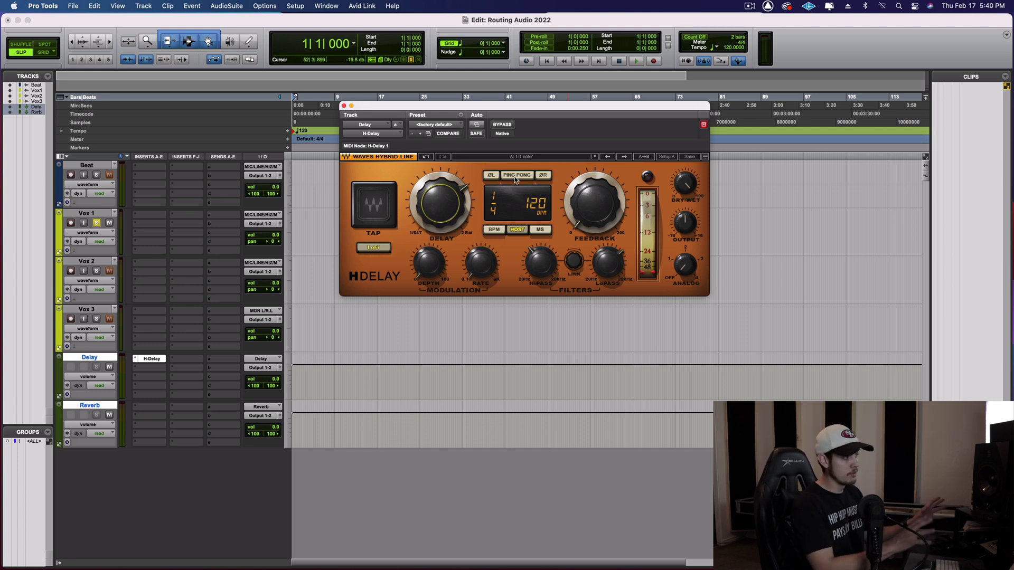
left_click(344, 106)
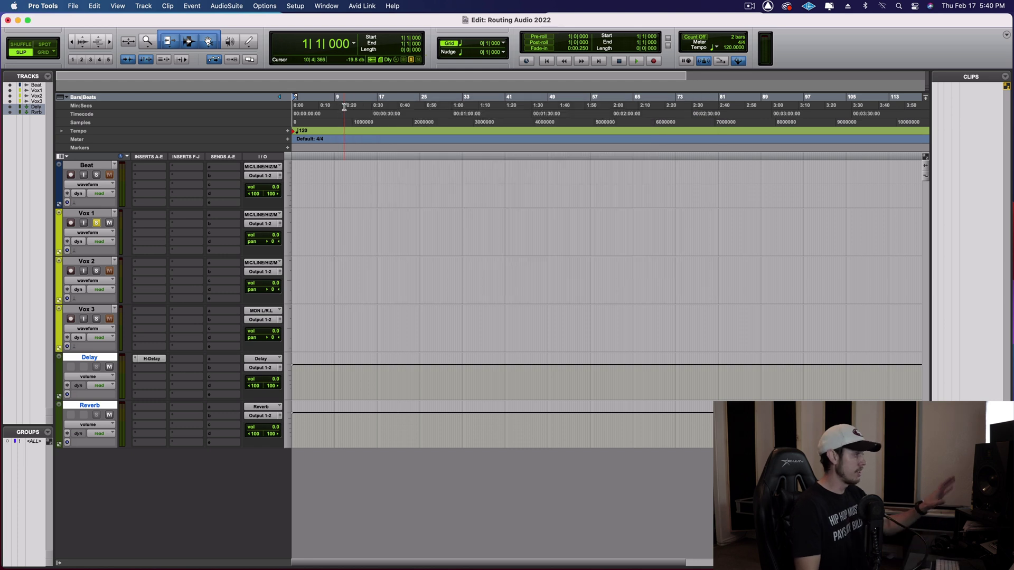
Step: Set the session tempo to 95 BPM
left_click(729, 48)
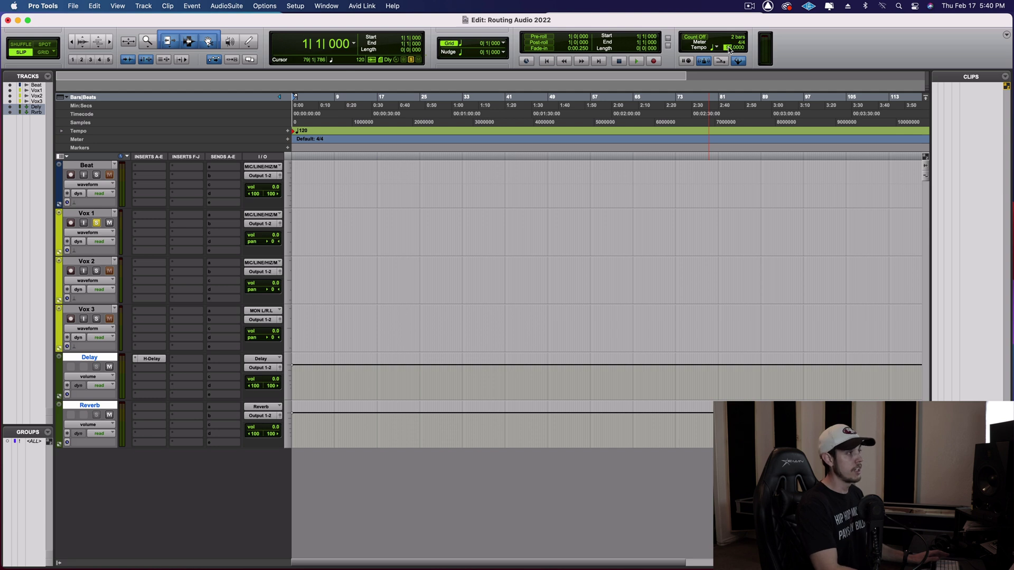
type("95")
key("Return")
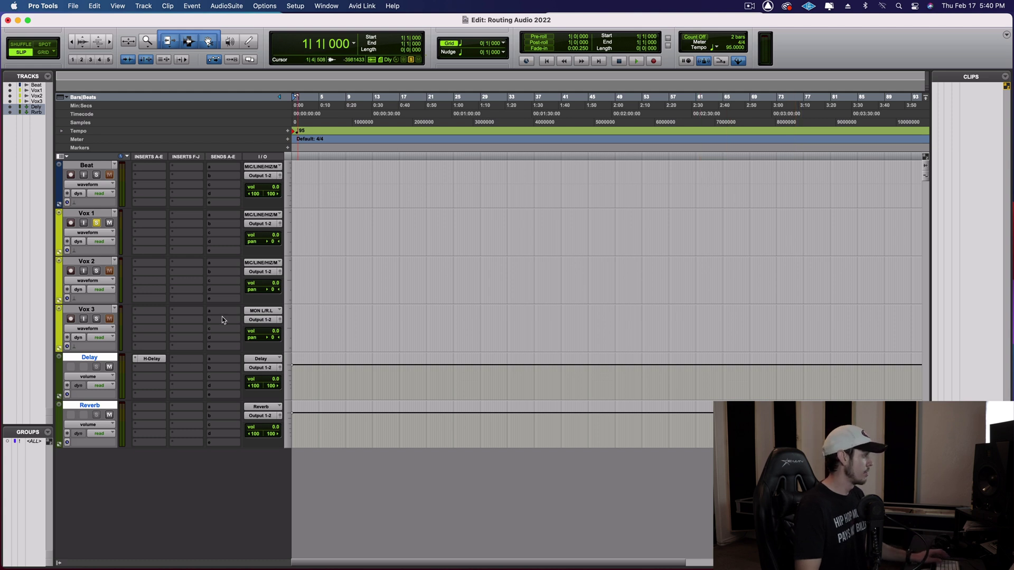
Step: Hide and then re-show the toolbar's count-off, meter and tempo panel
right_click(794, 49)
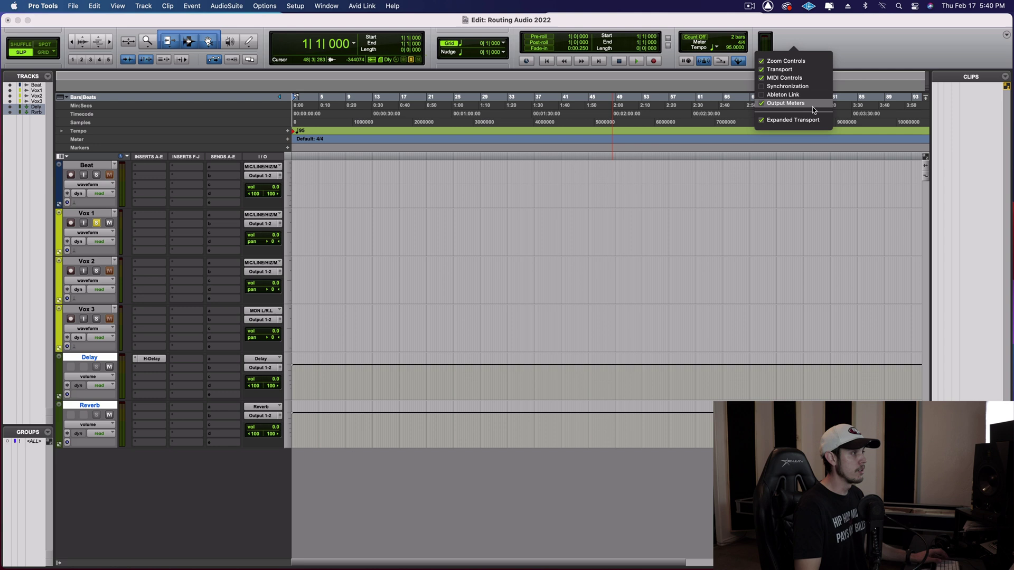
left_click(790, 80)
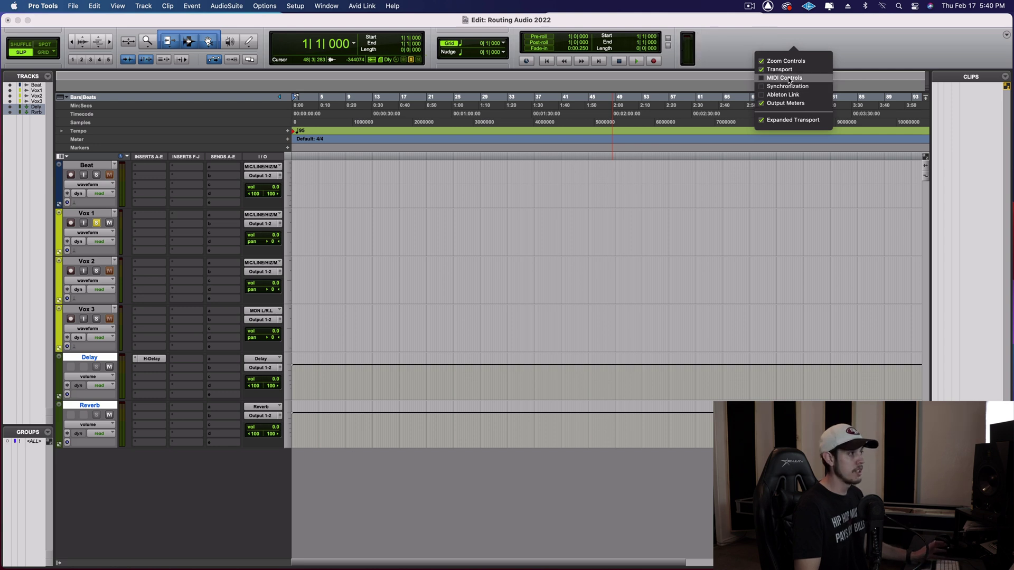
left_click(790, 79)
left_click(820, 38)
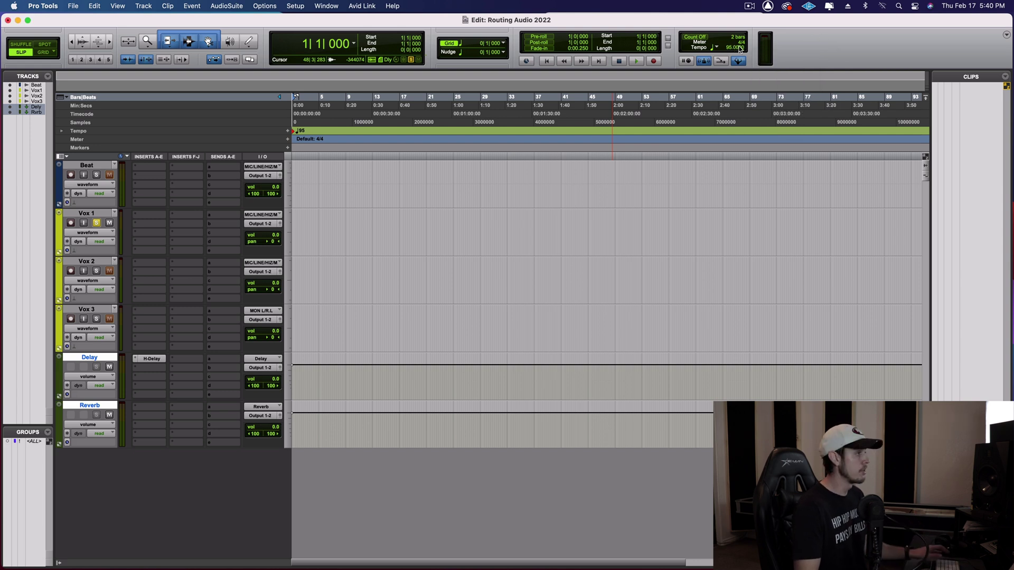
Step: Insert ValhallaVintageVerb on the Reverb aux's first insert and close its plug-in window
left_click(142, 408)
mouse_move(174, 407)
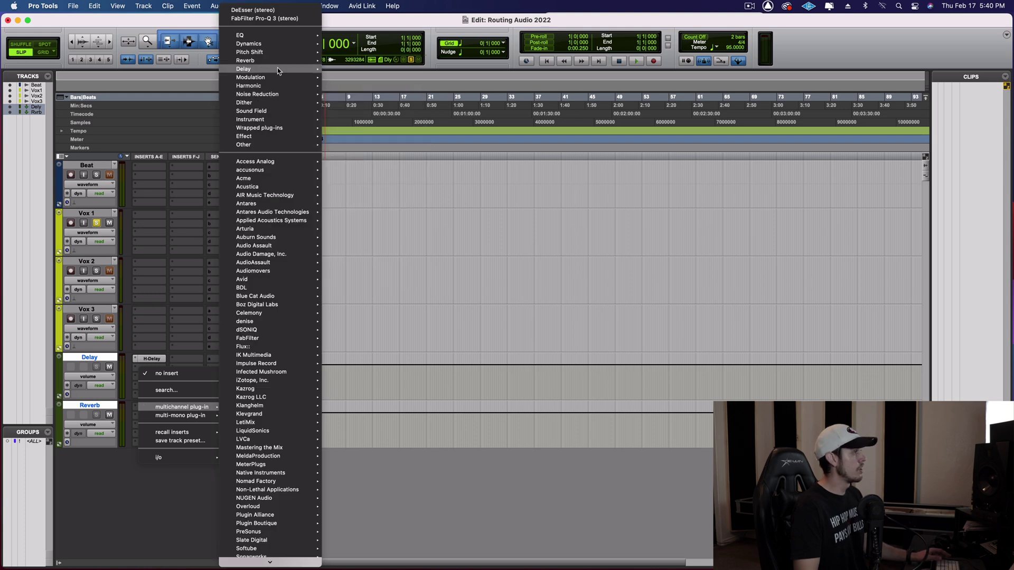
mouse_move(279, 62)
left_click(369, 399)
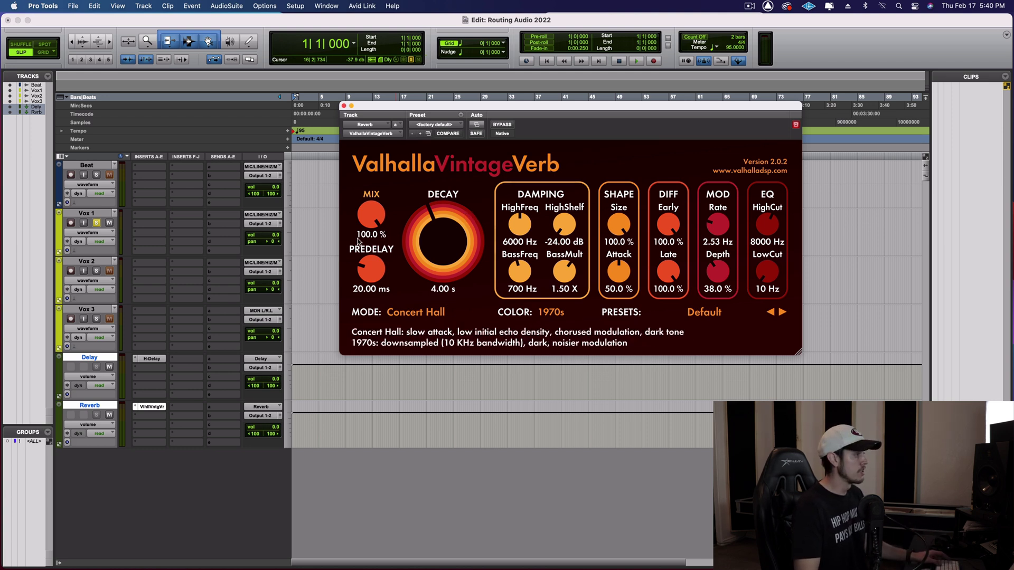
left_click(344, 106)
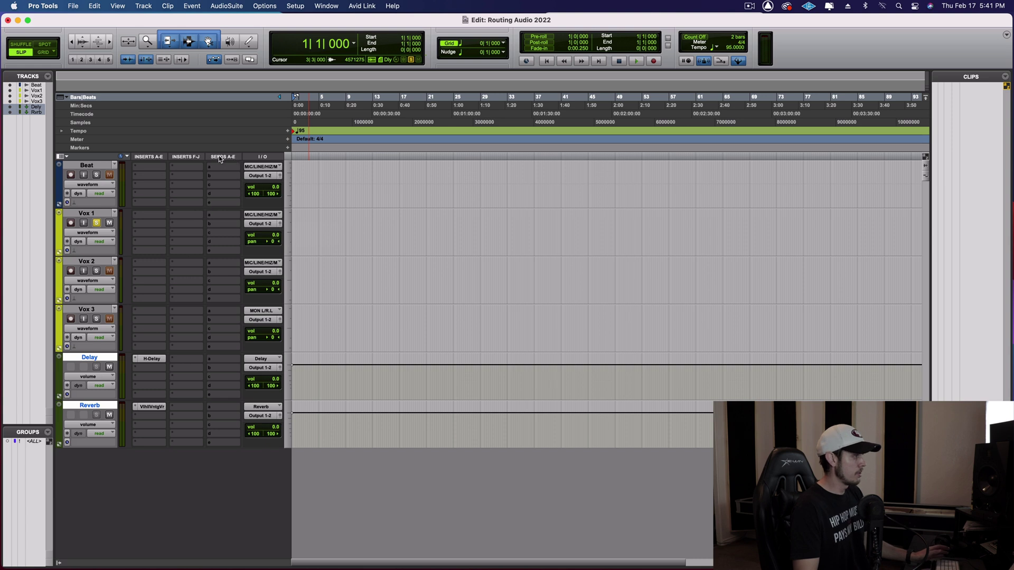
Step: Route Vox 1's send slot a to the Delay (Stereo) bus with the send level at -26.0 dB
left_click(213, 217)
mouse_move(220, 224)
mouse_move(306, 228)
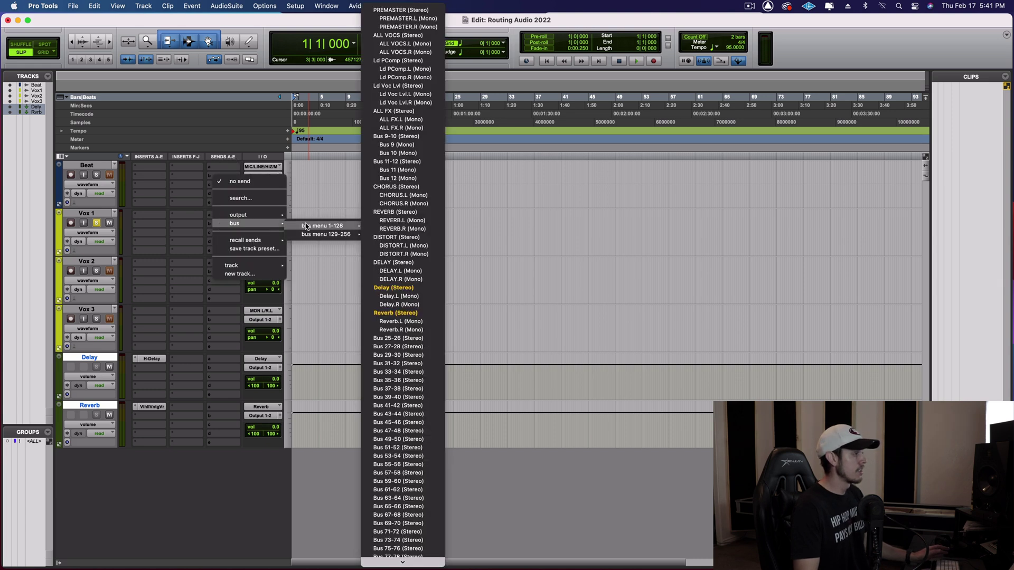
left_click(407, 289)
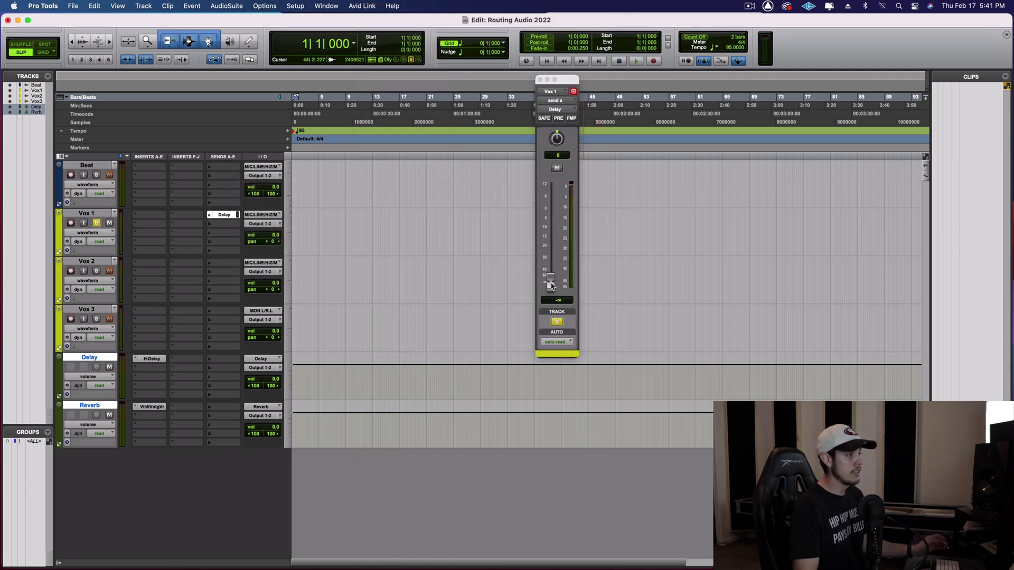
left_click_drag(551, 285, 561, 223)
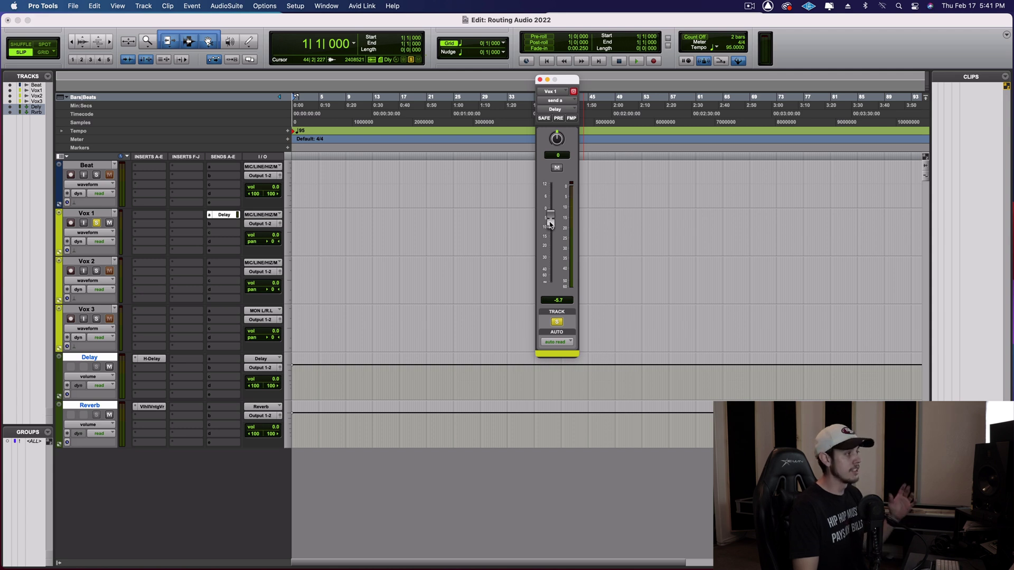
left_click_drag(550, 226, 552, 259)
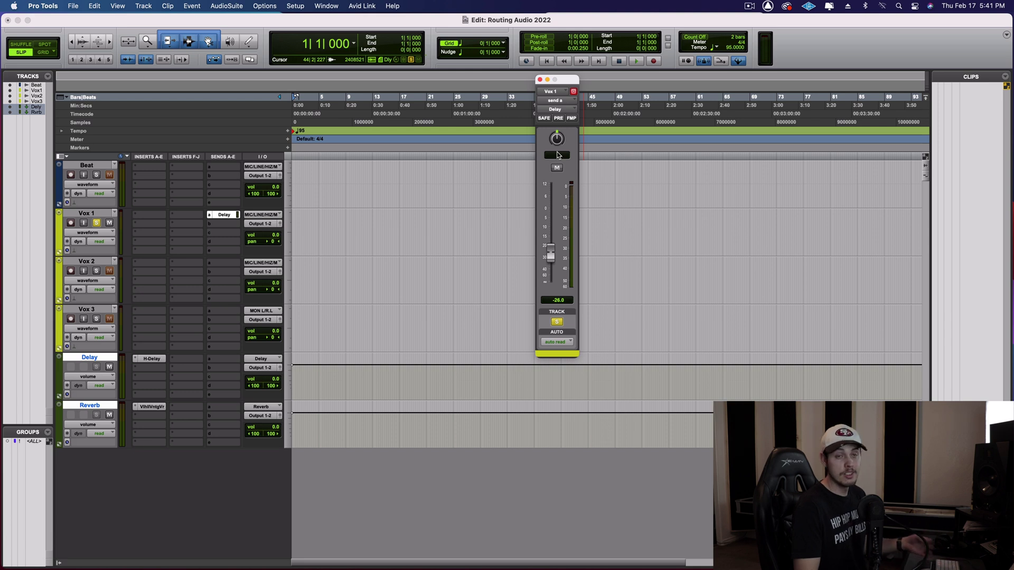
Step: Show Vox 1's Delay send mute lane, mute the send, draw two mute pulses, then delete them
left_click(97, 233)
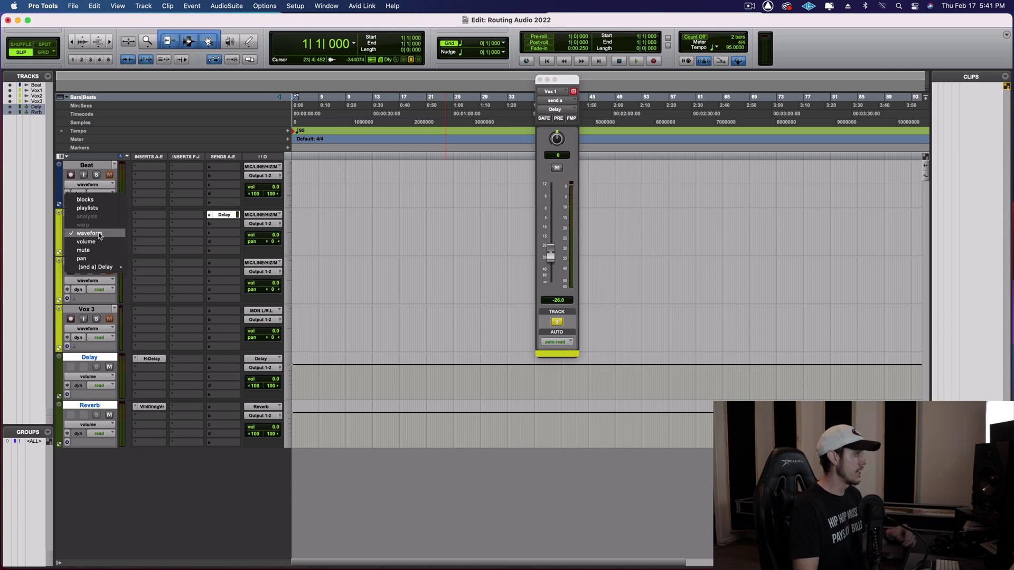
mouse_move(98, 272)
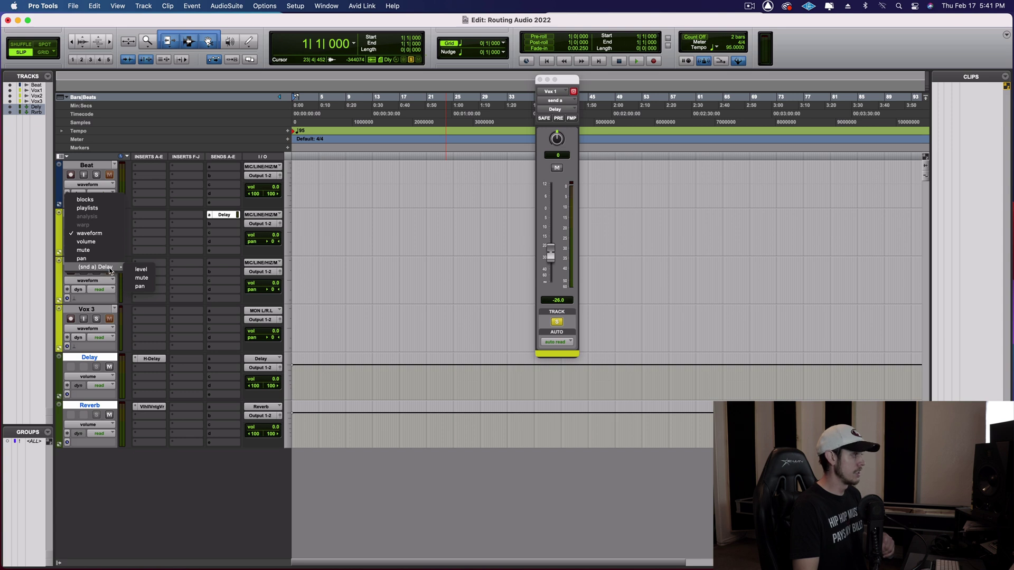
left_click(142, 278)
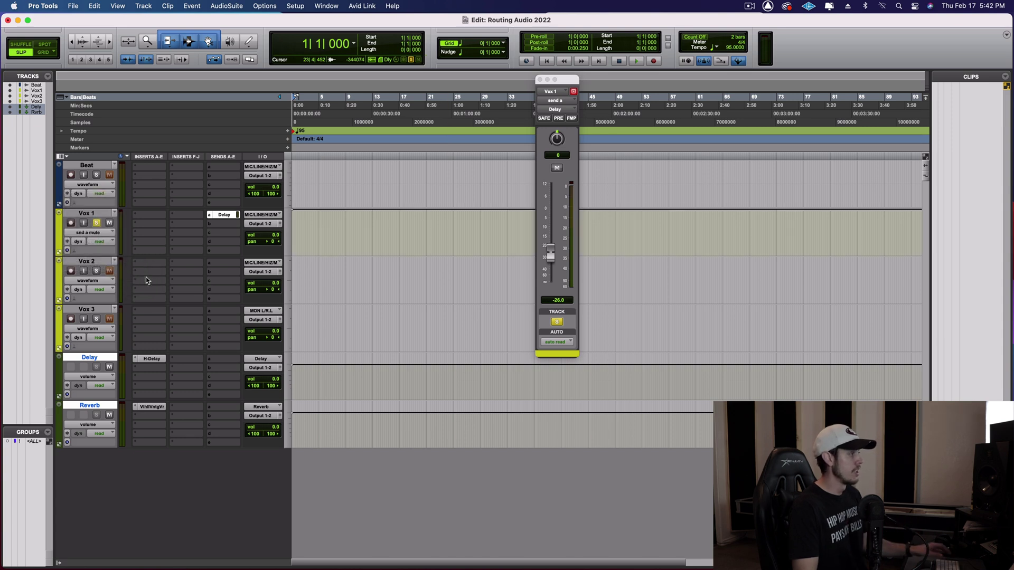
left_click(557, 169)
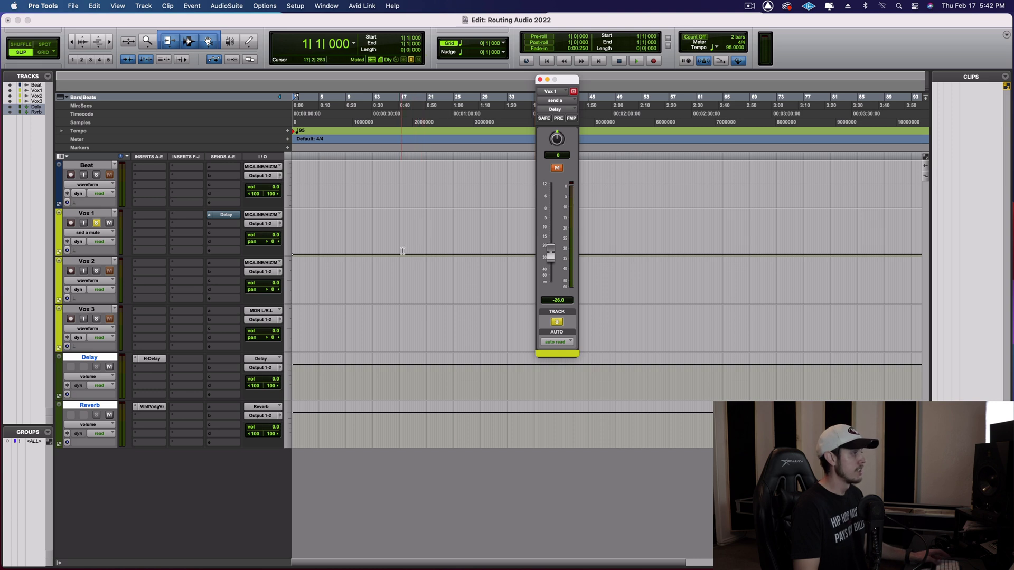
left_click_drag(407, 255, 394, 256)
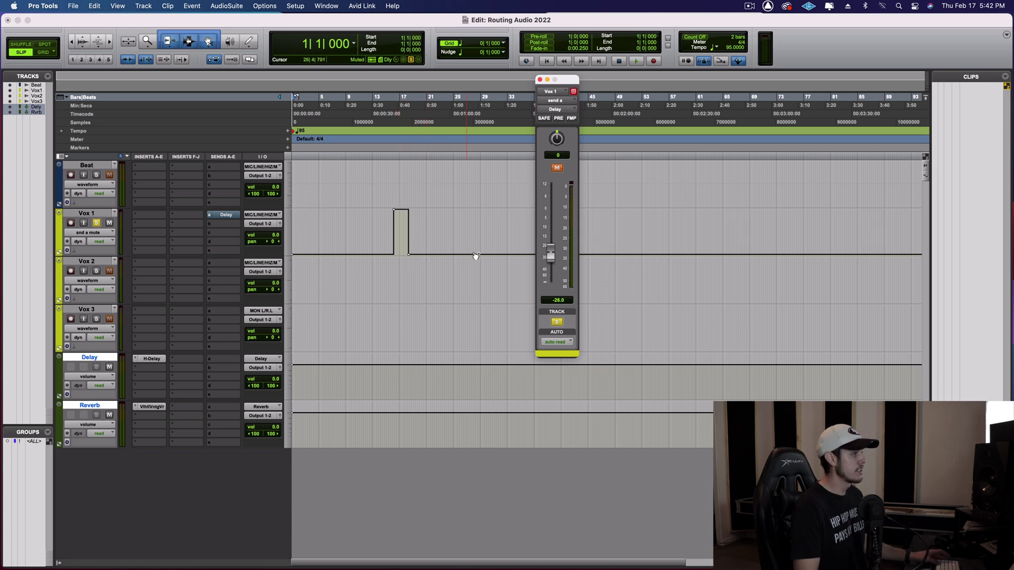
left_click_drag(479, 256, 459, 256)
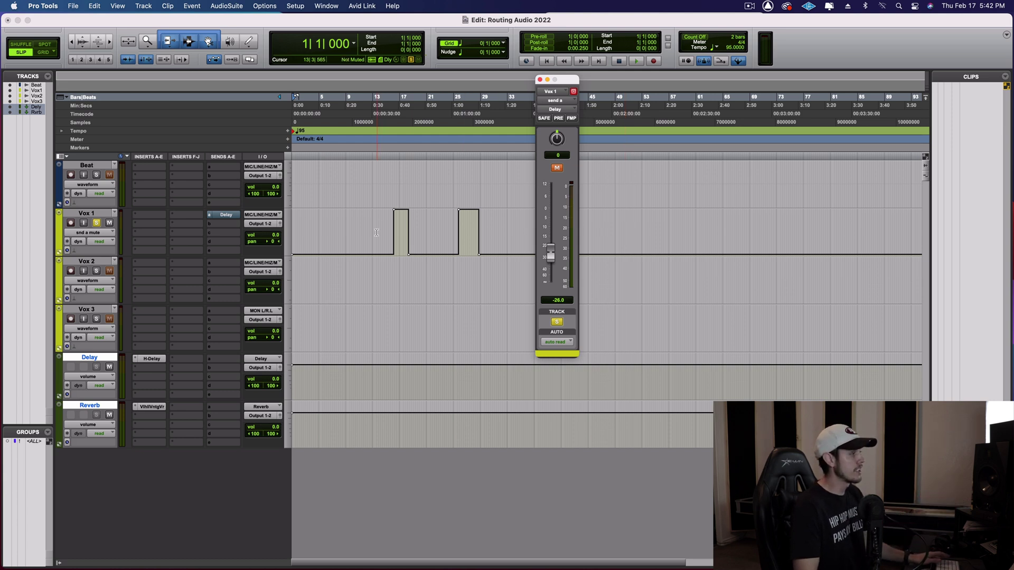
left_click_drag(376, 232, 478, 231)
left_click(506, 229, "shift")
key("Left")
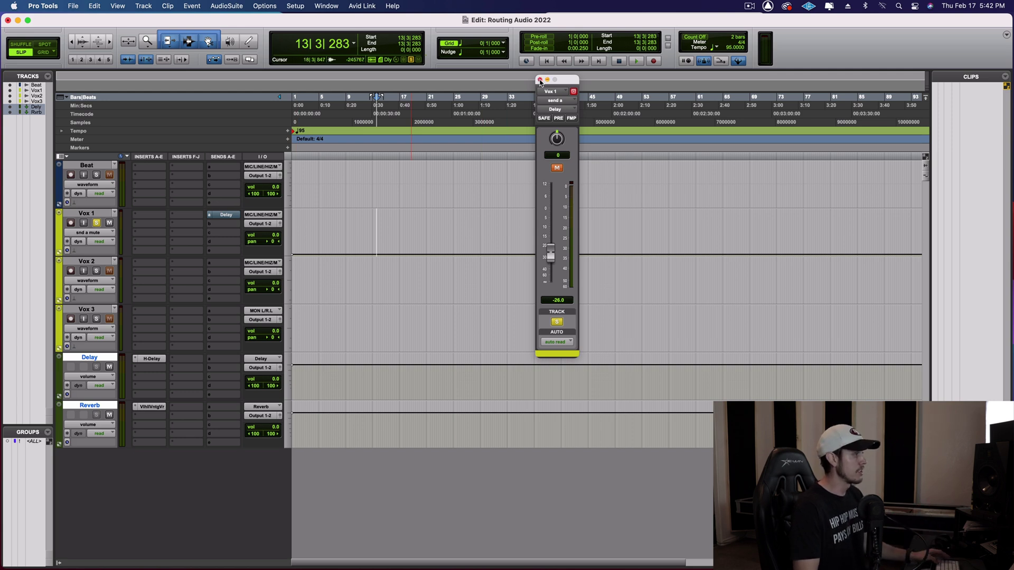
Step: Return Vox 1 to waveform view, unmute its Delay send and close the send window
left_click(88, 232)
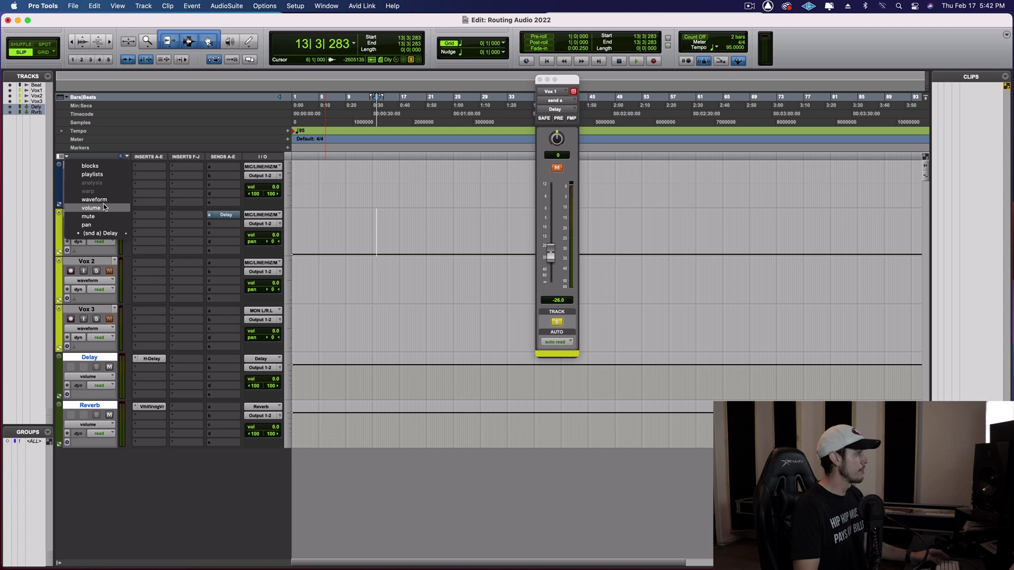
left_click(95, 208)
left_click(88, 233)
left_click(90, 221)
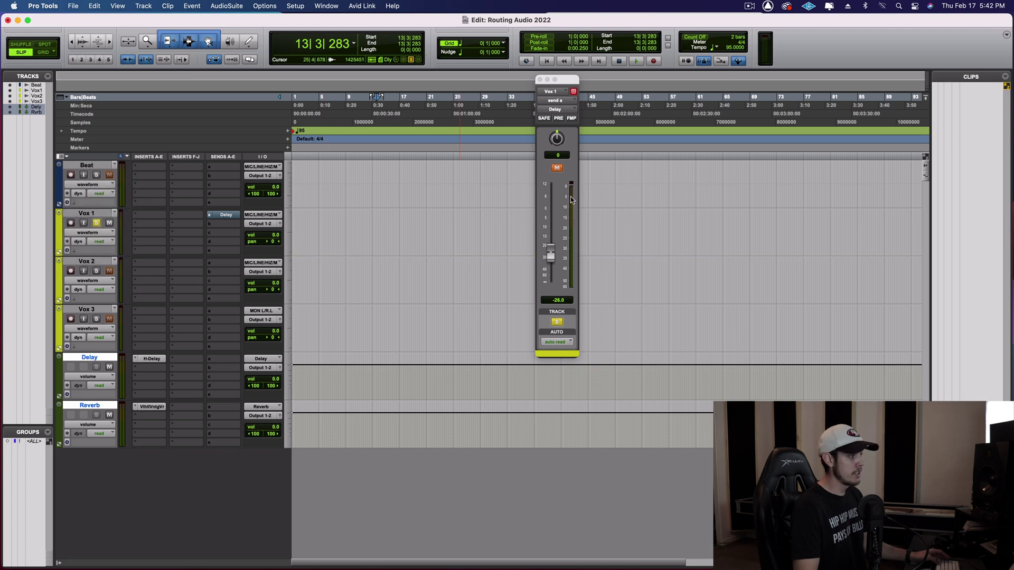
left_click(556, 168)
left_click(540, 79)
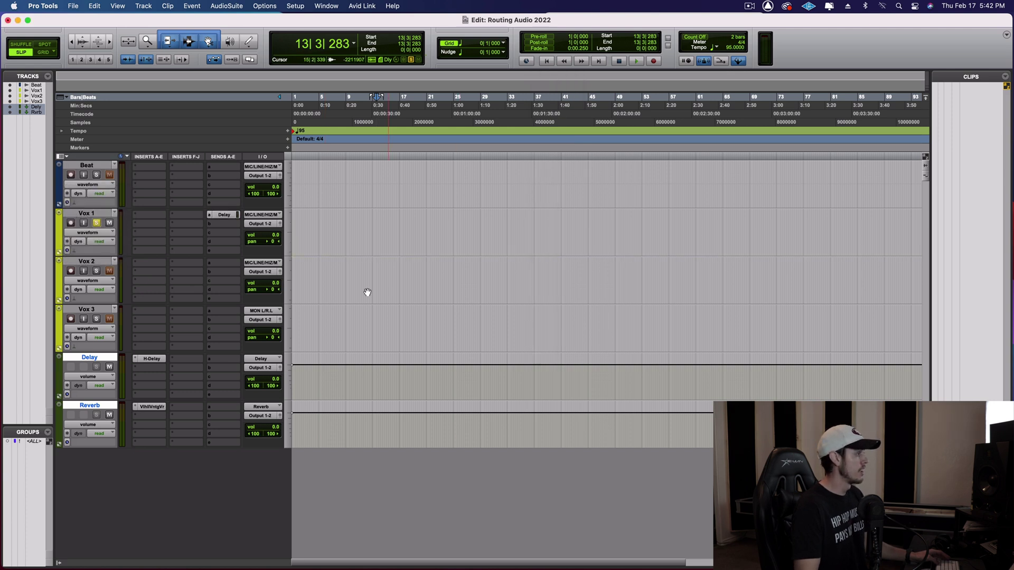
Step: Route Vox 1's send slot b to the Reverb (Stereo) bus at -15.8 dB, then close the send window
left_click(216, 225)
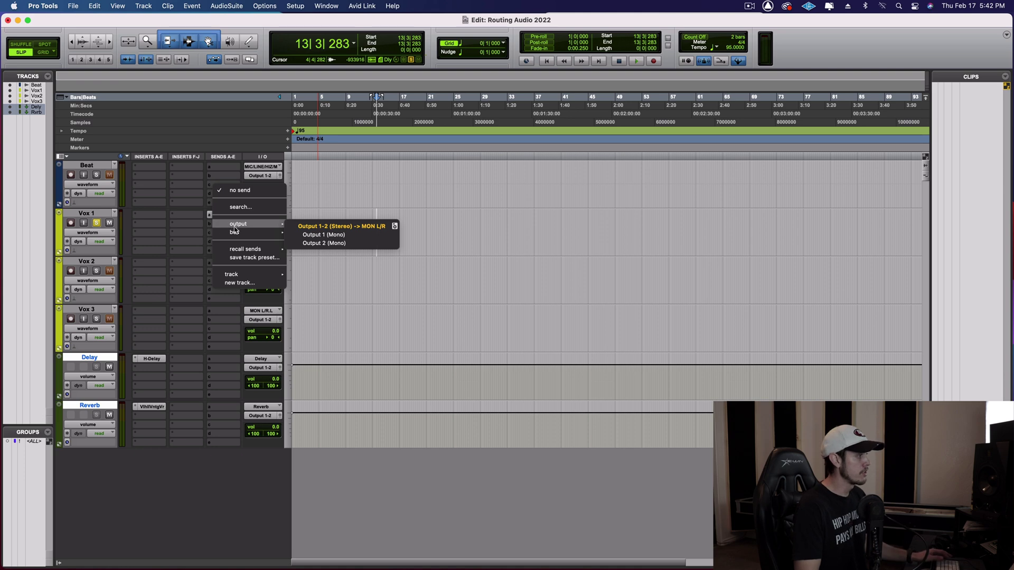
mouse_move(233, 233)
mouse_move(323, 235)
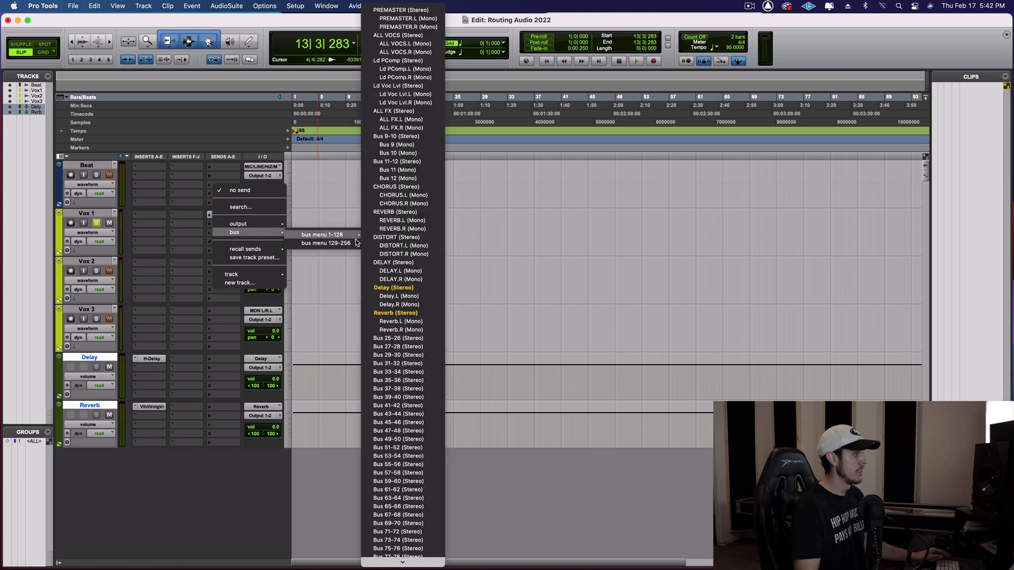
left_click(398, 314)
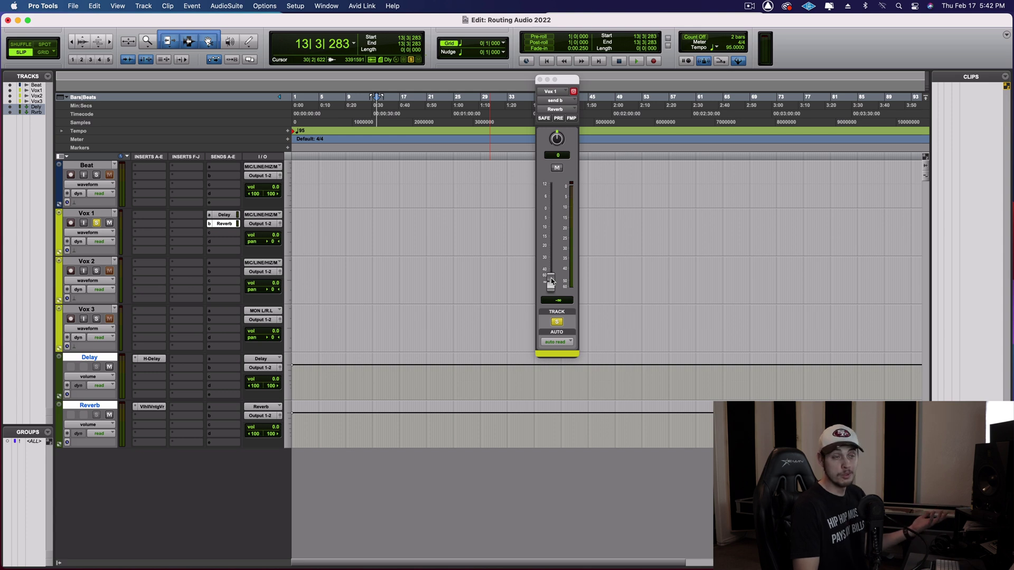
left_click_drag(551, 281, 561, 239)
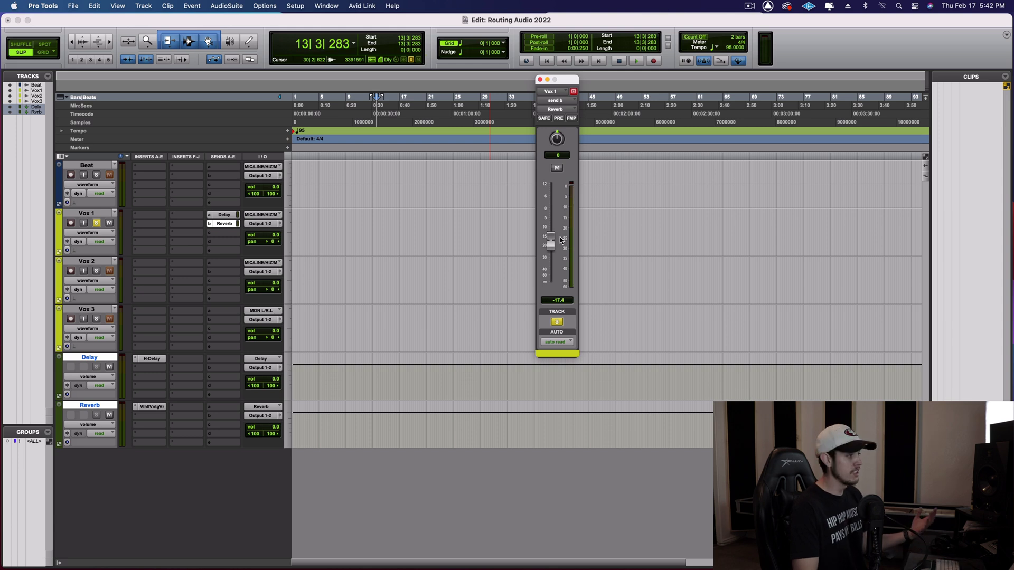
mouse_move(560, 239)
left_mouse_down()
mouse_move(567, 227)
mouse_move(565, 236)
left_mouse_up()
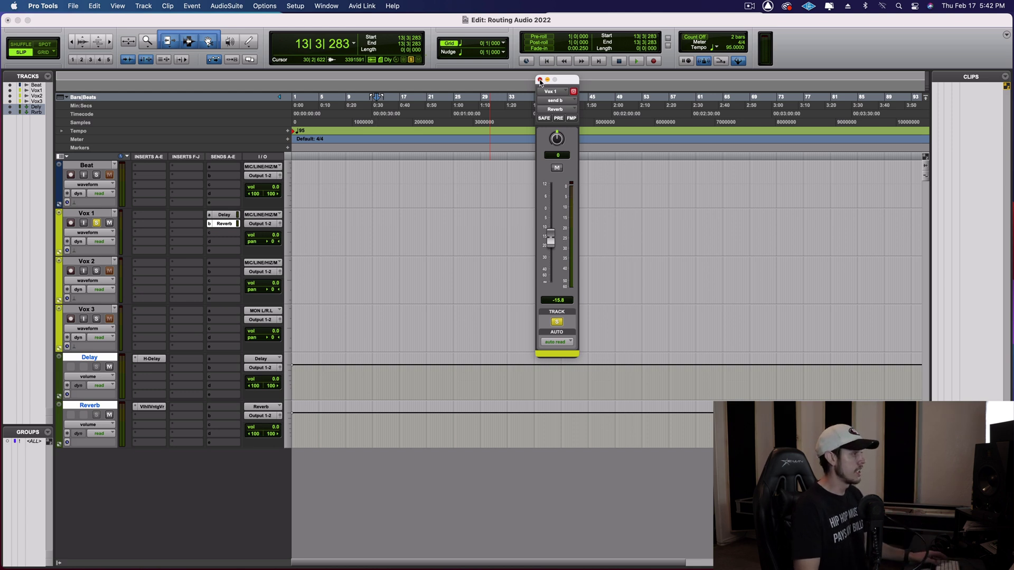
left_click(539, 80)
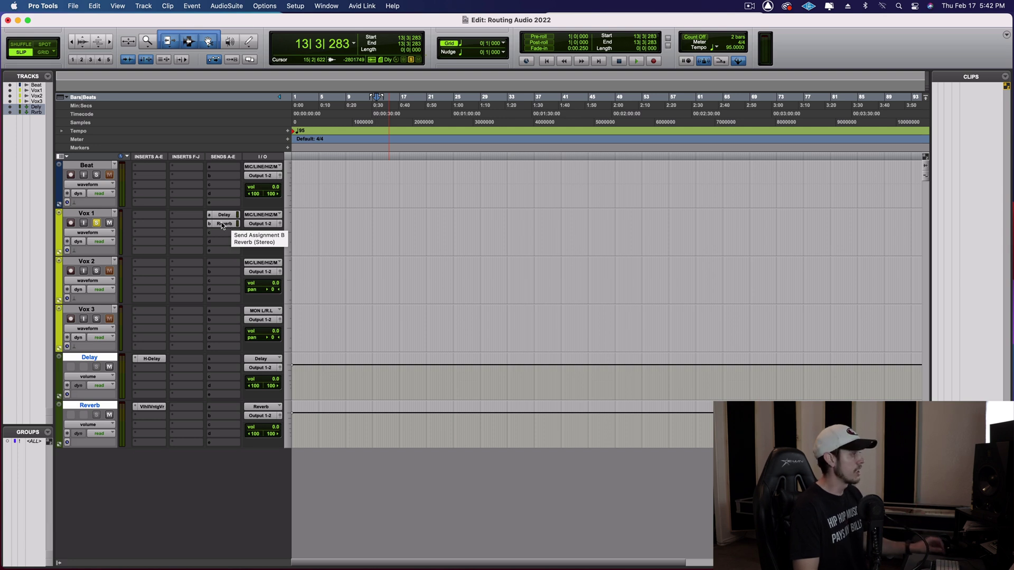
Step: Below the Reverb track, create a stereo Aux Input and a stereo Master Fader
left_click(95, 406)
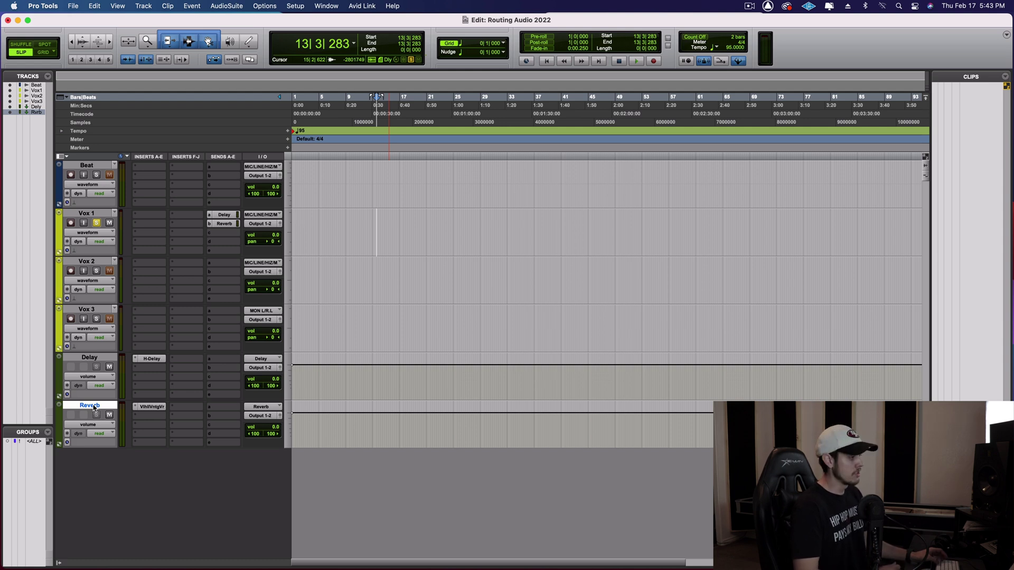
key("super+shift+n")
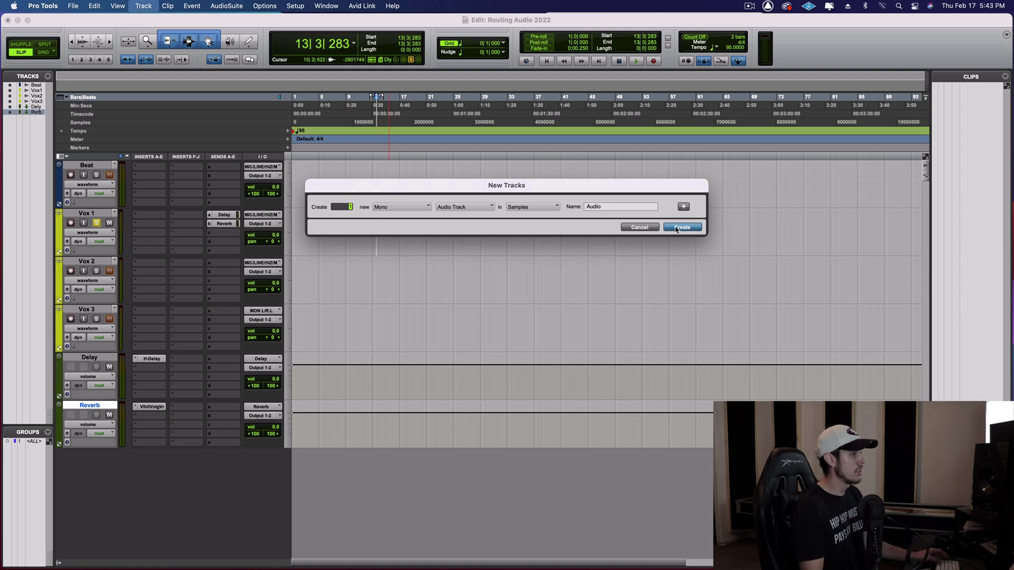
left_click(643, 227)
left_click(142, 6)
left_click(148, 20)
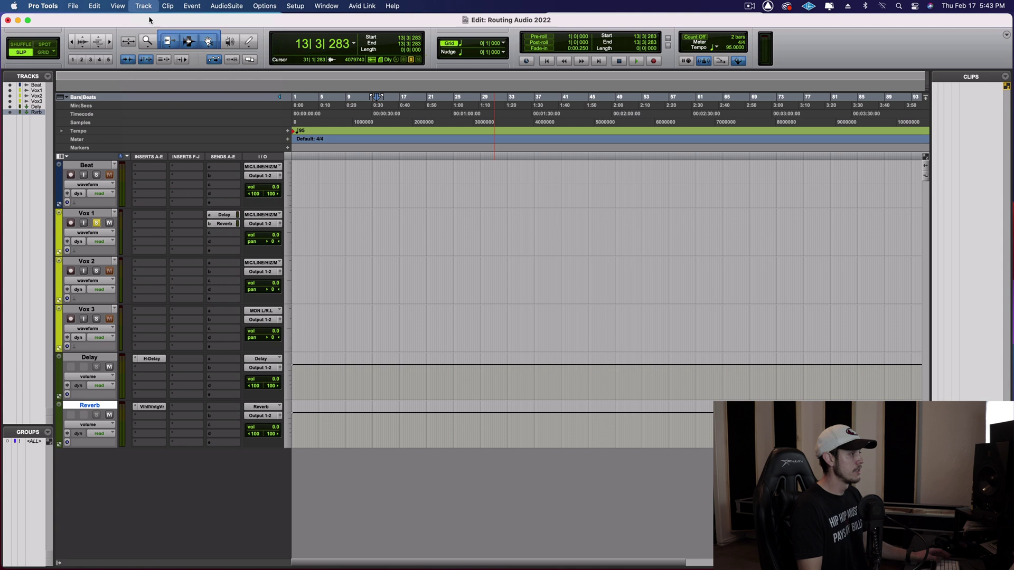
left_click(393, 207)
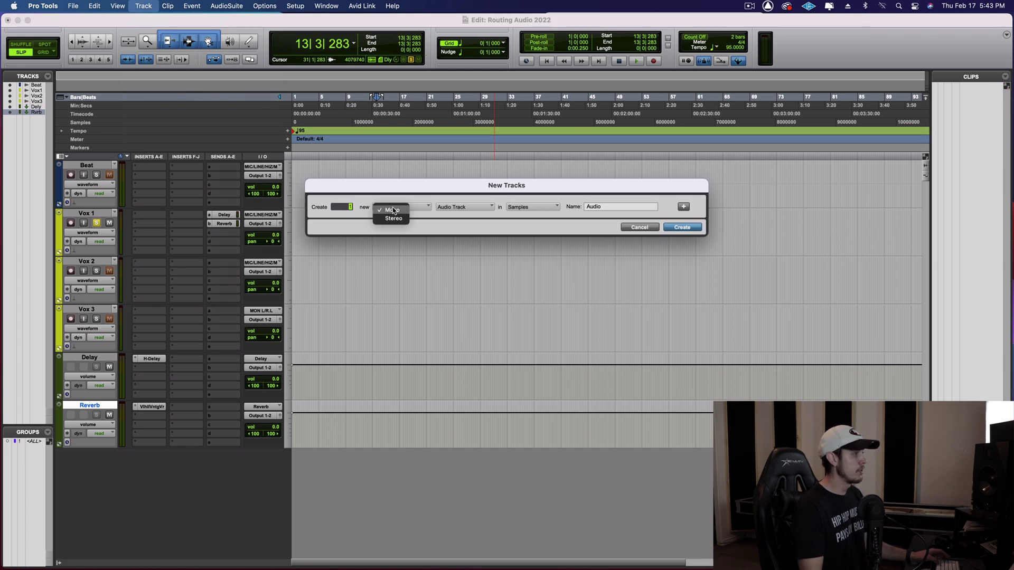
left_click(393, 215)
left_click(445, 208)
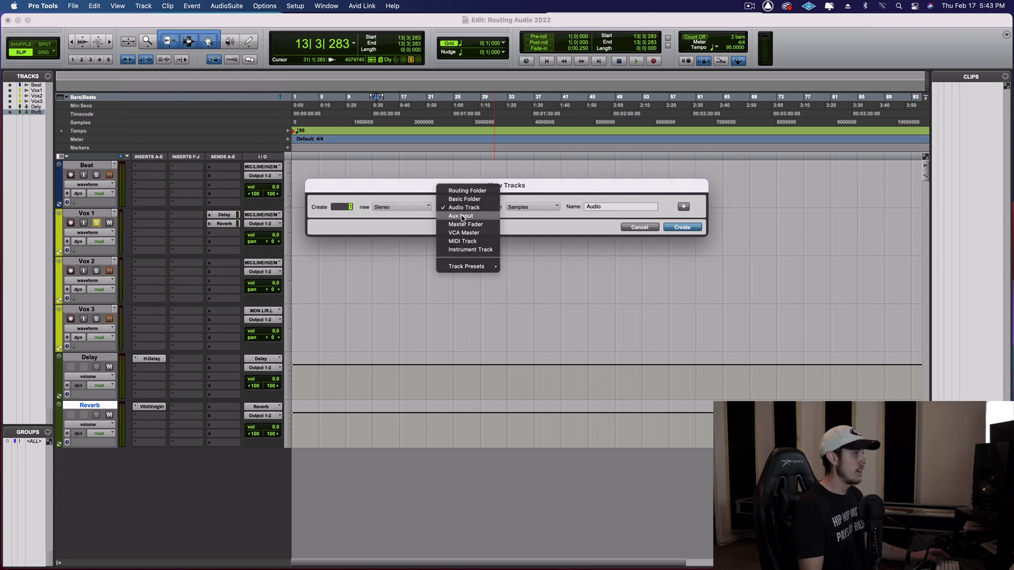
left_click(464, 218)
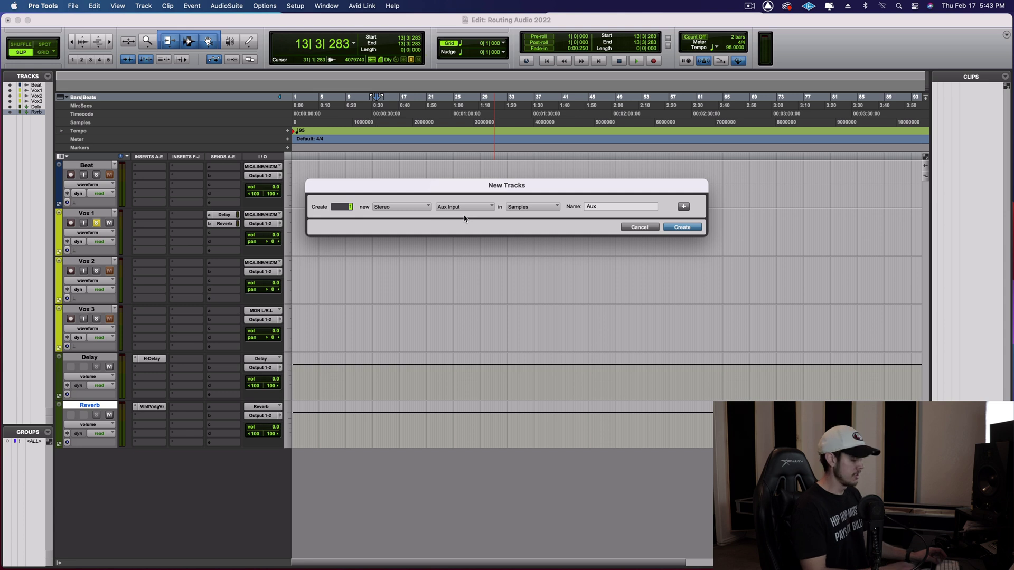
key("super+Down")
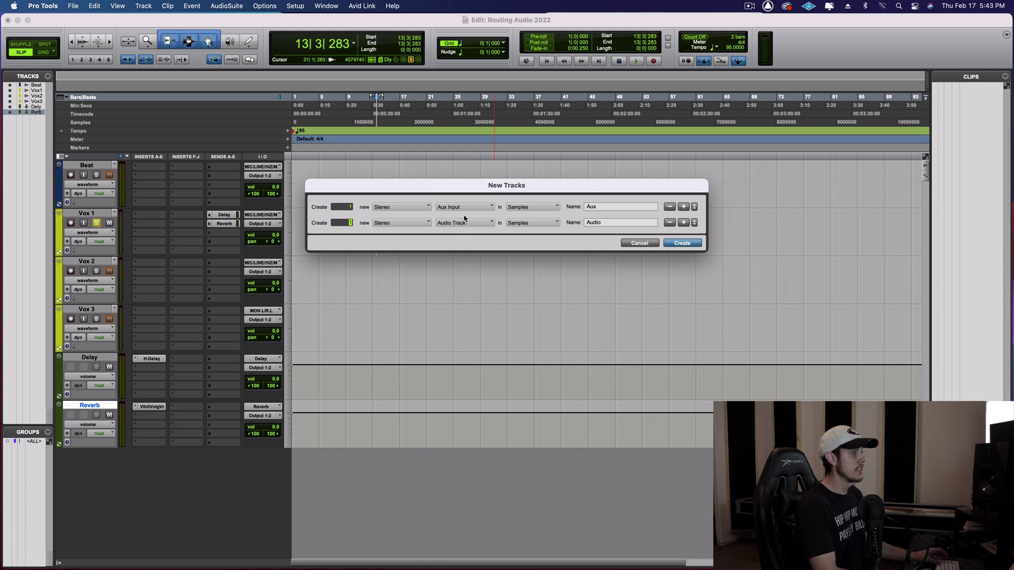
key("super+Down")
key("super+Down")
key("super+Down")
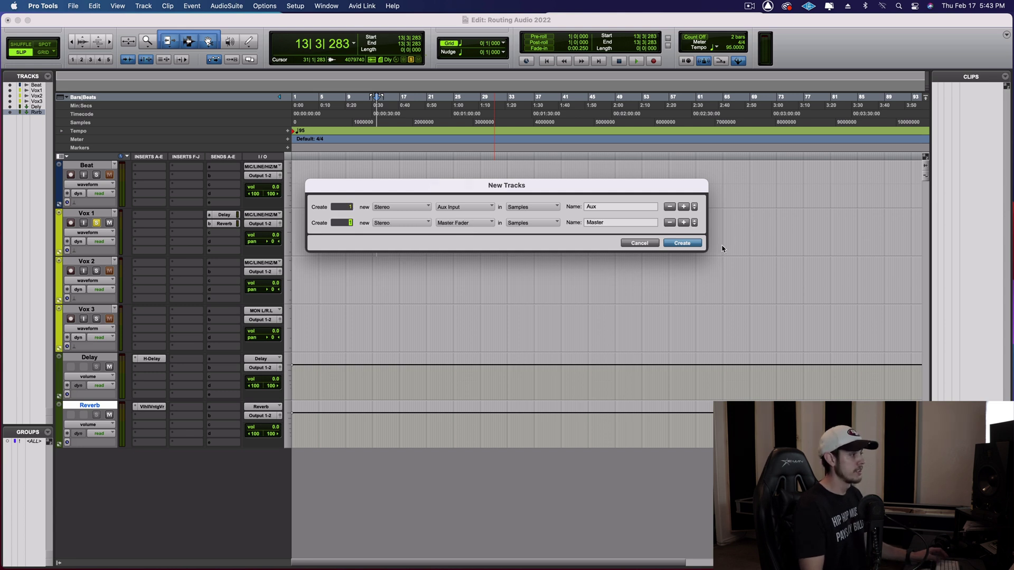
left_click(683, 243)
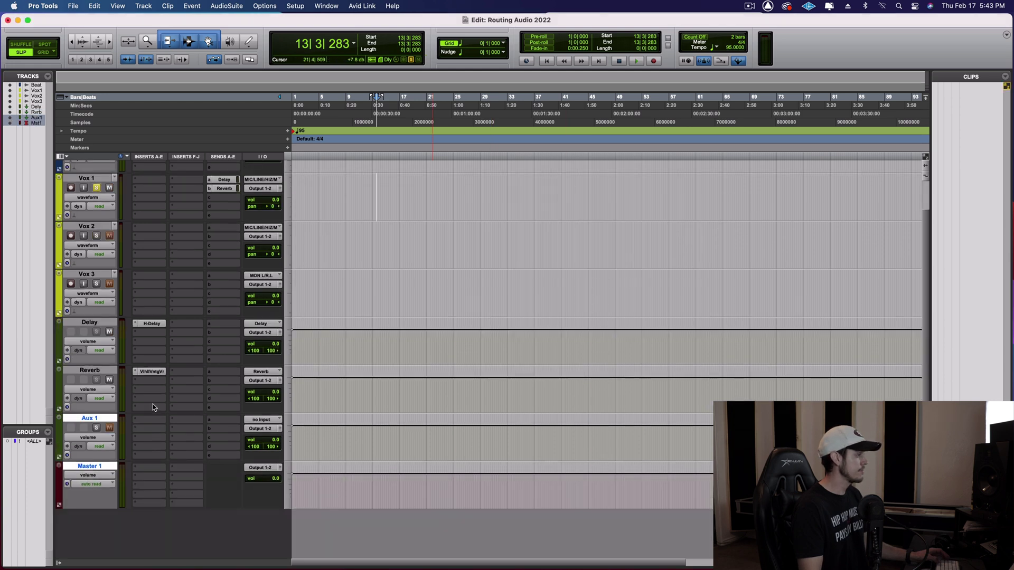
Step: Rename the Aux 1 track to 'Mix Bus' and take Vox 1 out of solo
double_click(88, 418)
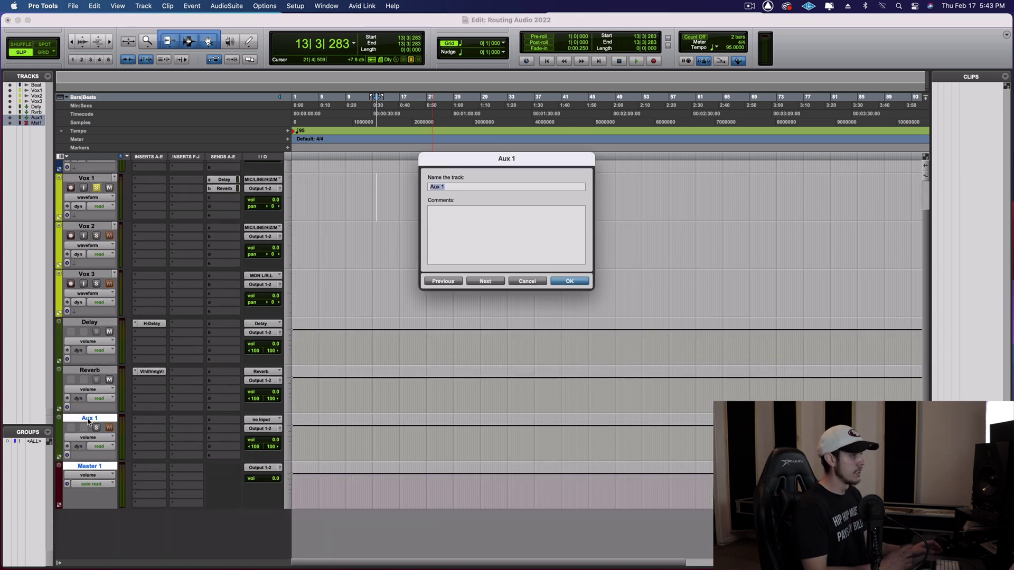
type("Mix Bus")
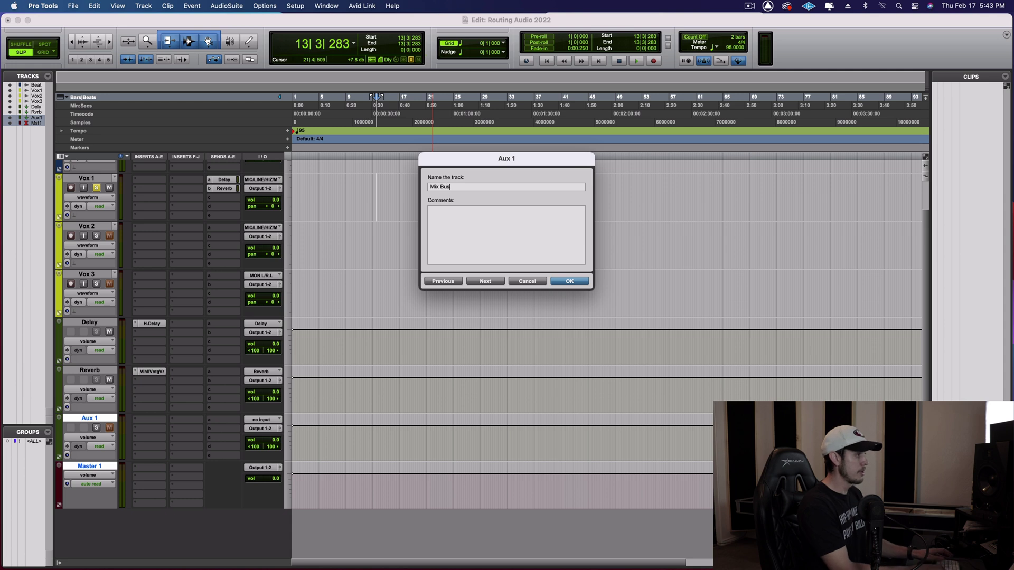
key("Return")
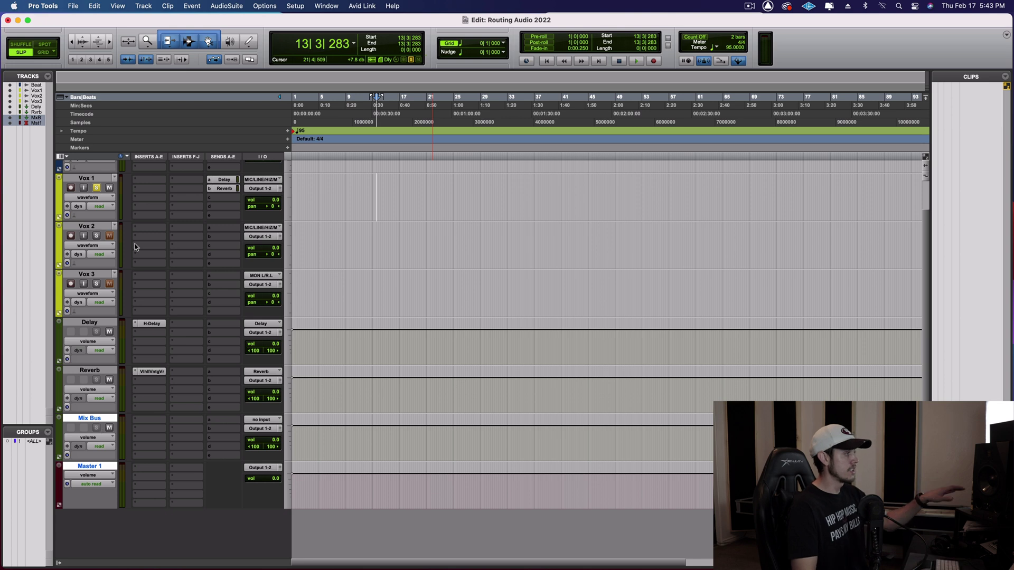
left_click(97, 188)
Step: Give the Mix Bus track a red track colour
double_click(60, 432)
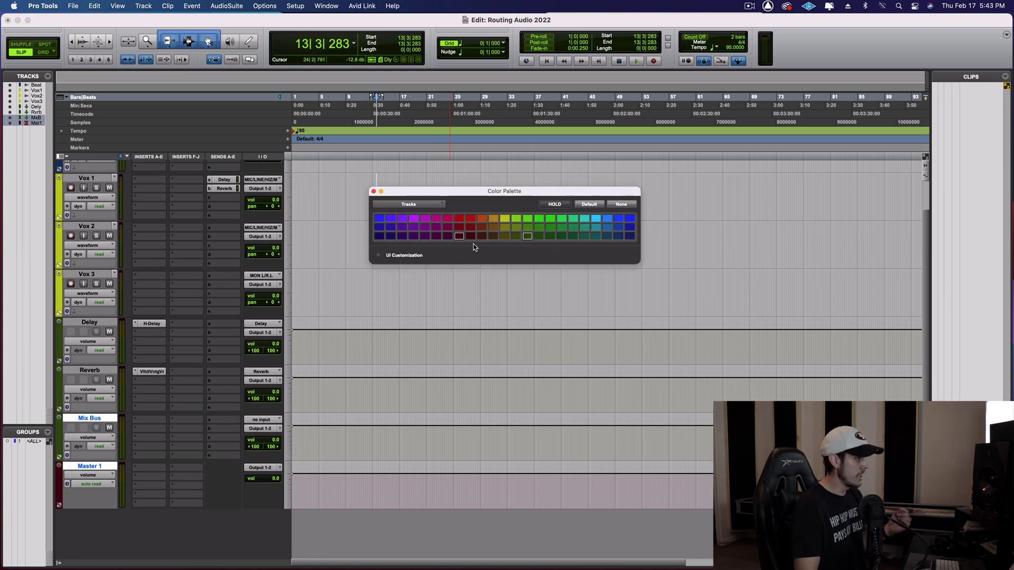
left_click(460, 219)
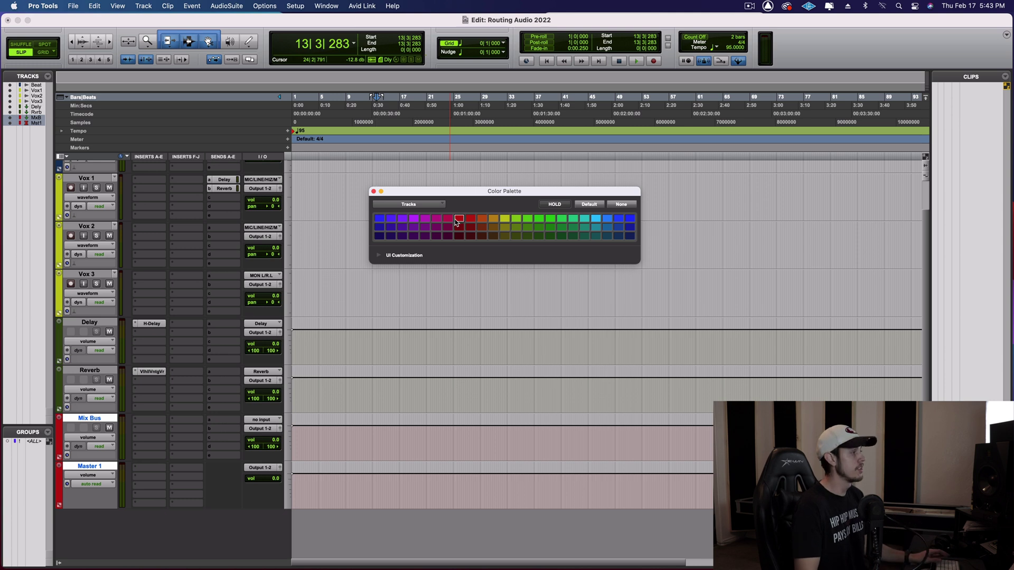
left_click(373, 191)
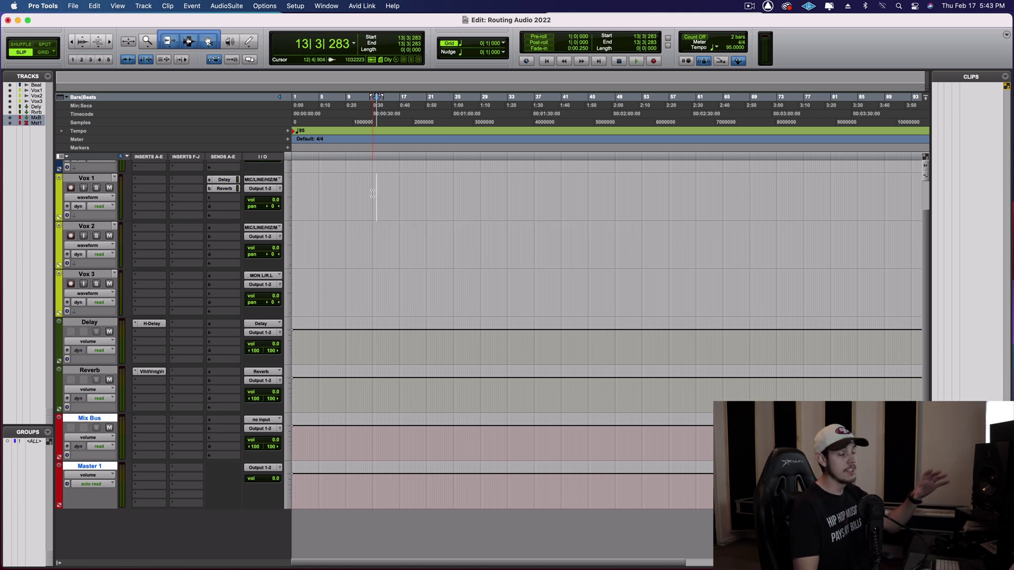
Step: Set the Mix Bus track's input to Bus 29-30 and rename that bus path 'Mix Bus'
left_click(261, 422)
mouse_move(259, 431)
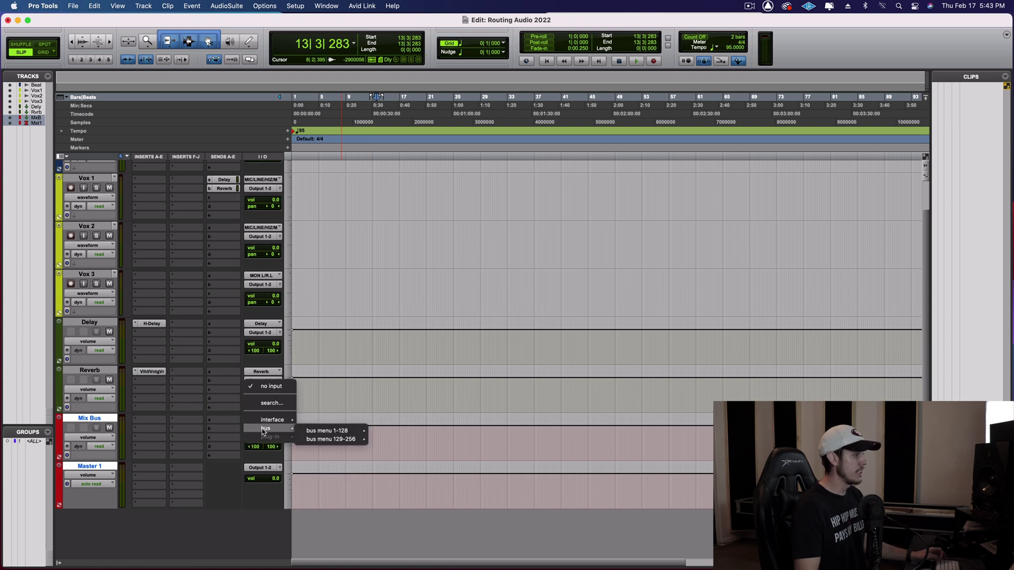
mouse_move(318, 432)
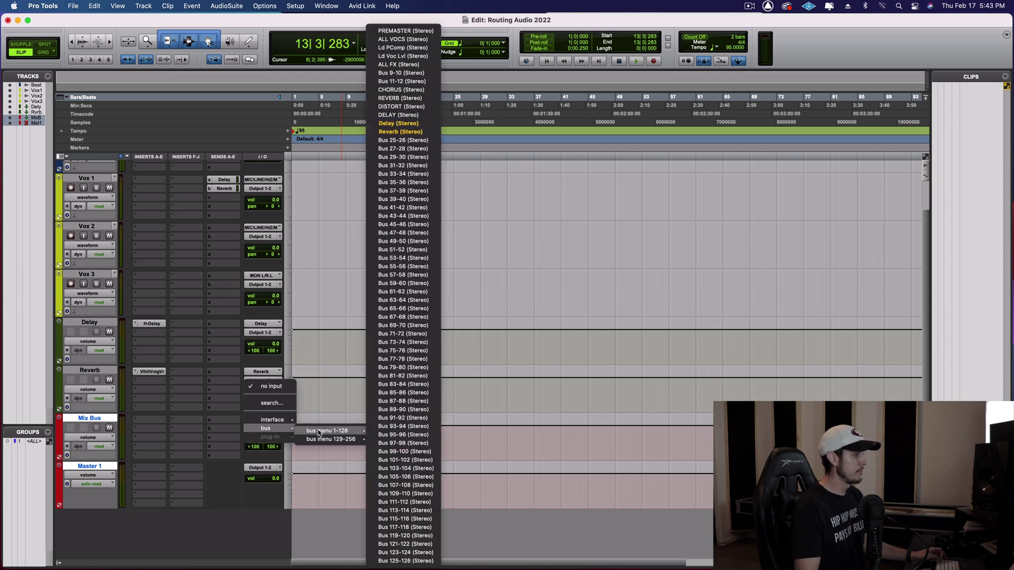
left_click(404, 158)
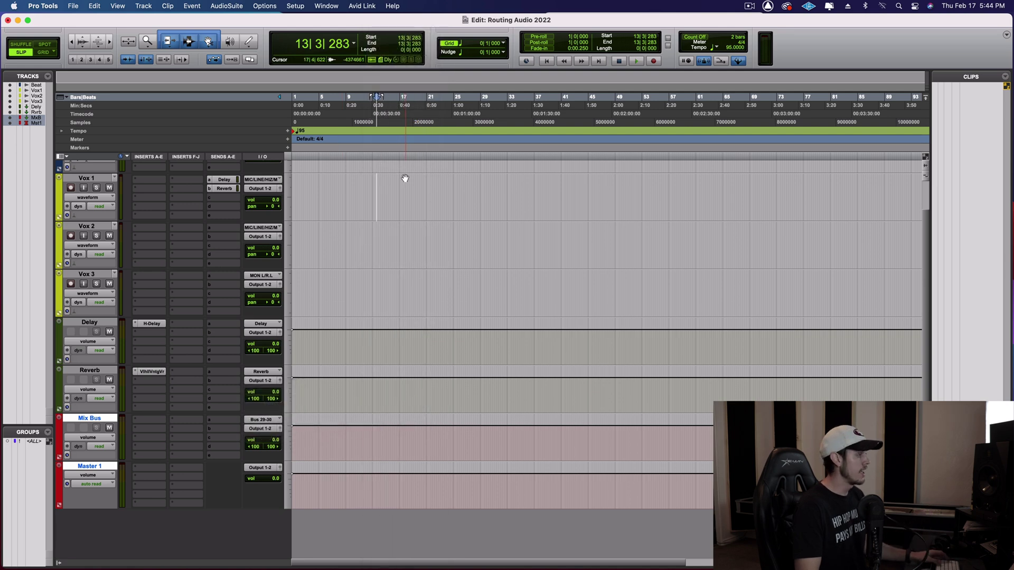
right_click(259, 420)
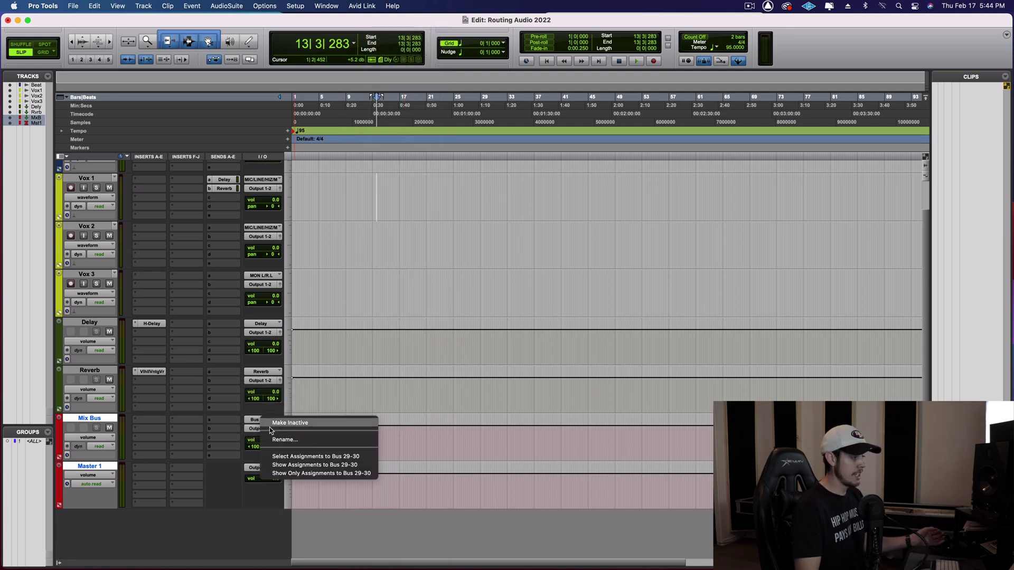
left_click(284, 439)
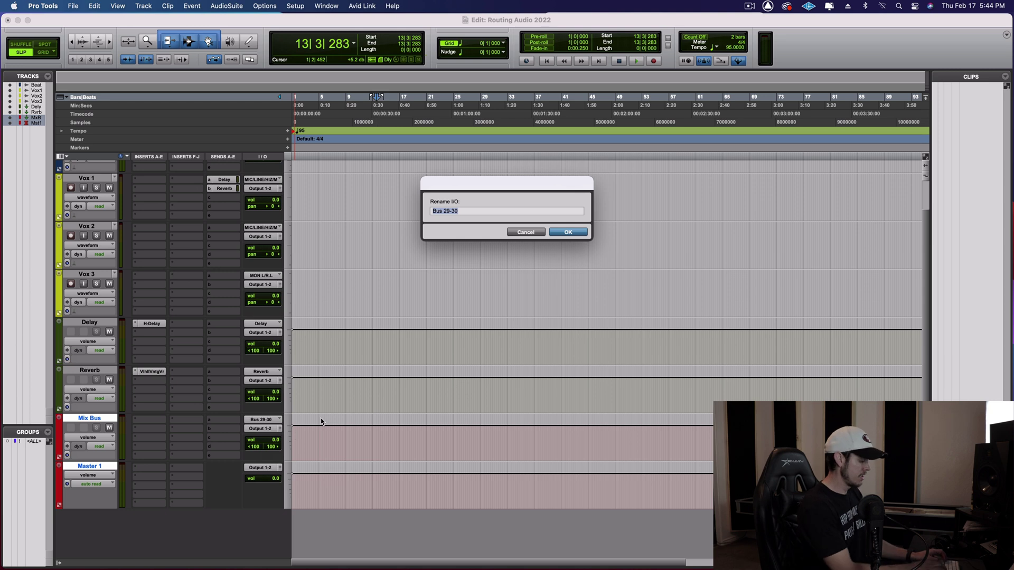
type("Mix Bus")
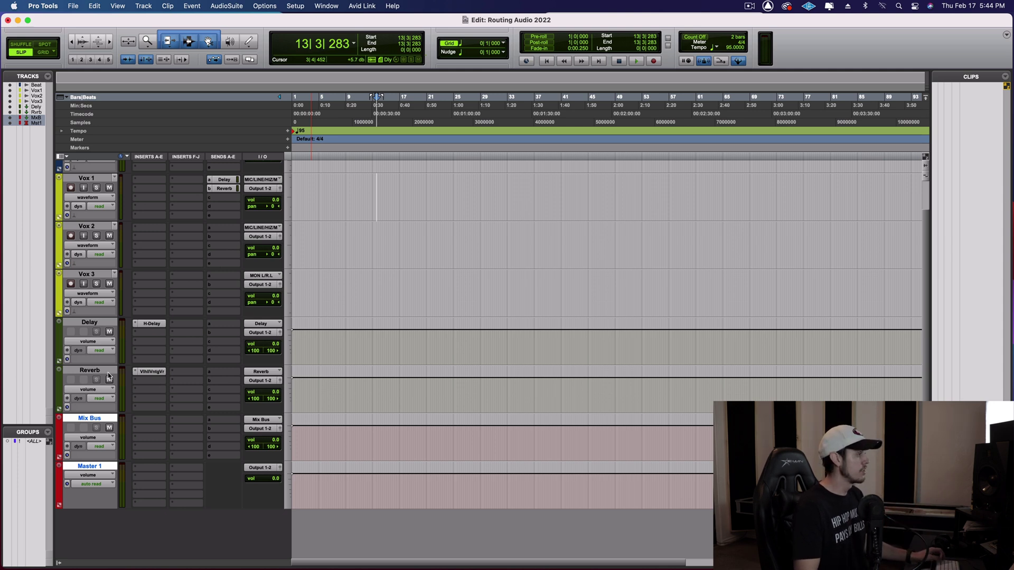
Step: Select all tracks from Beat down to Reverb, leaving the Mix Bus track unselected
scroll(126, 338, "up", 2)
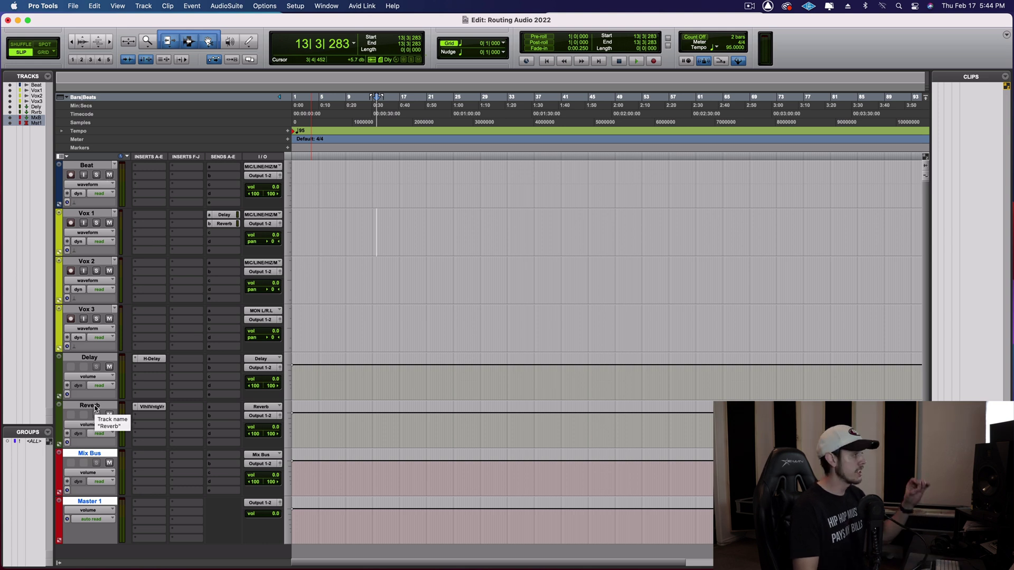
scroll(120, 378, "down", 2)
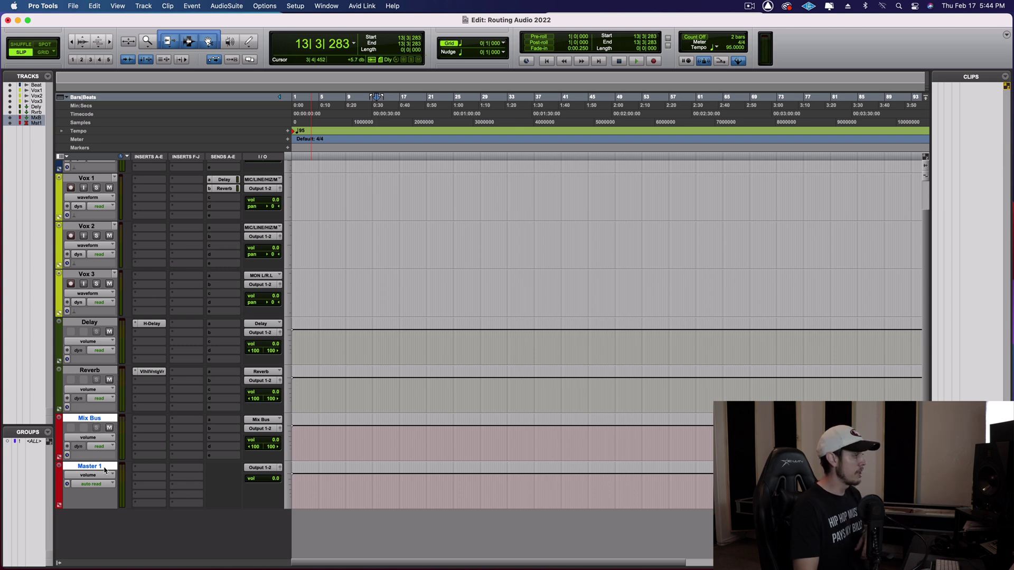
left_click(102, 418, "super")
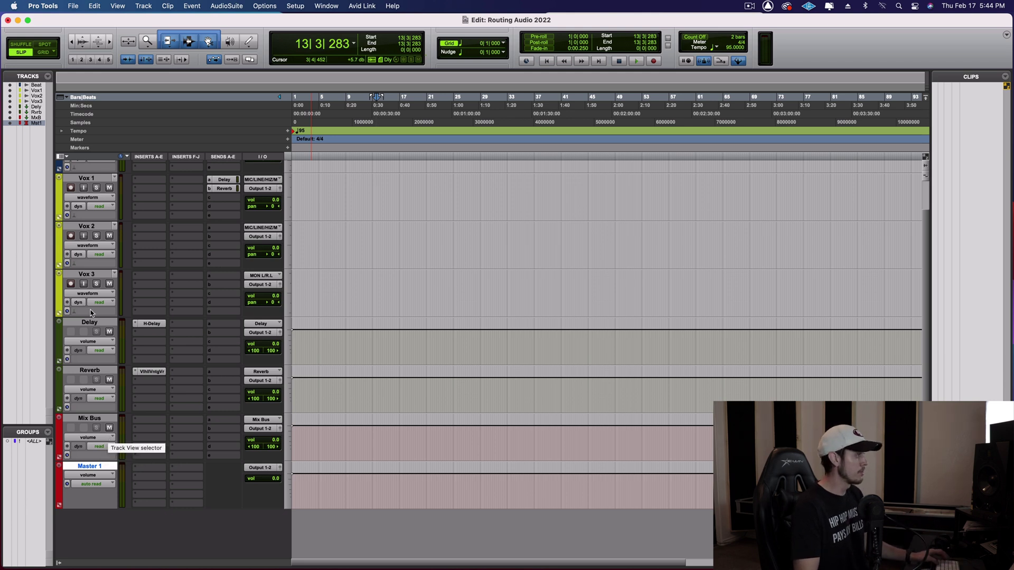
scroll(100, 175, "up", 2)
left_click(98, 167)
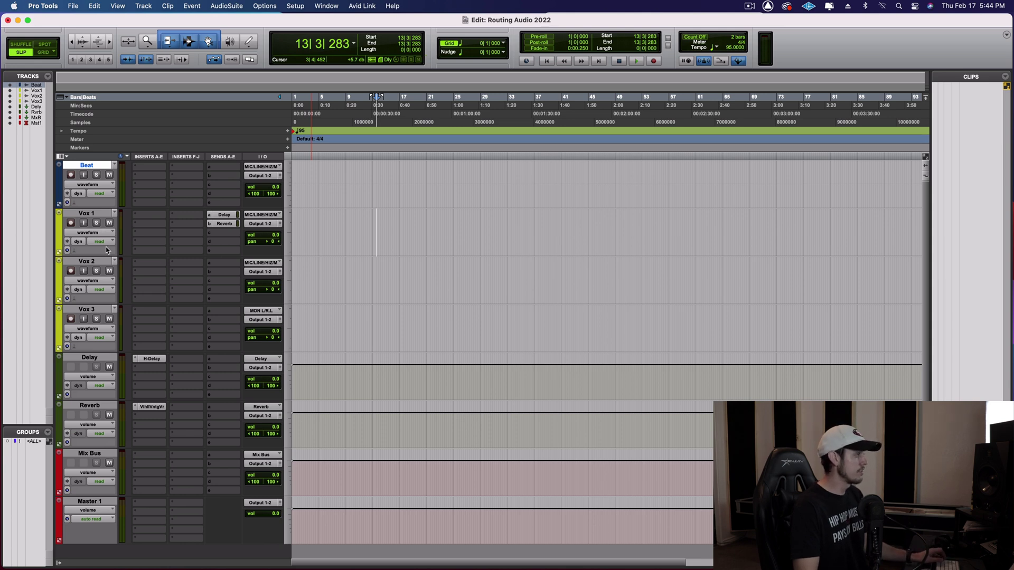
scroll(107, 250, "down", 1)
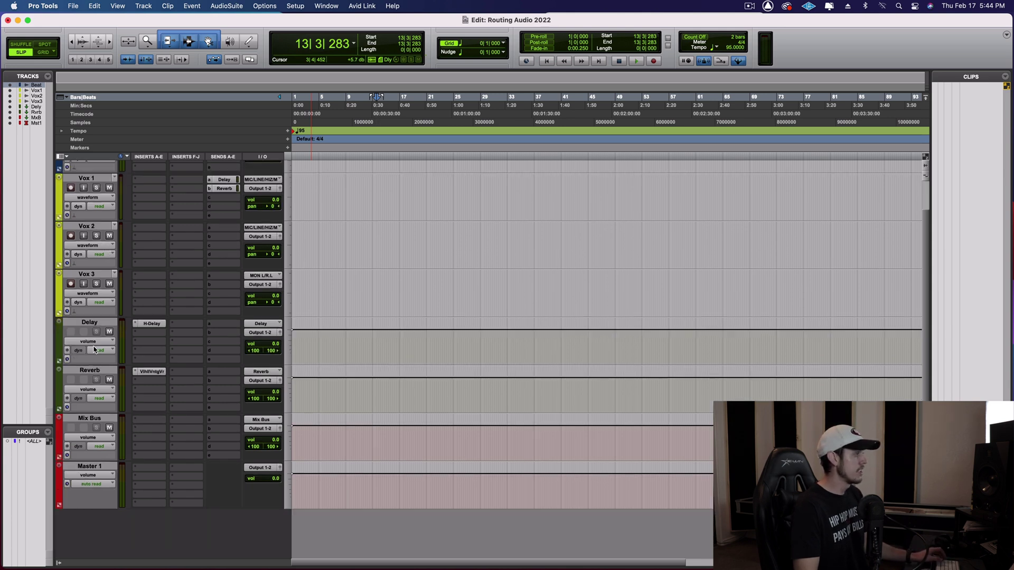
left_click(92, 373, "shift")
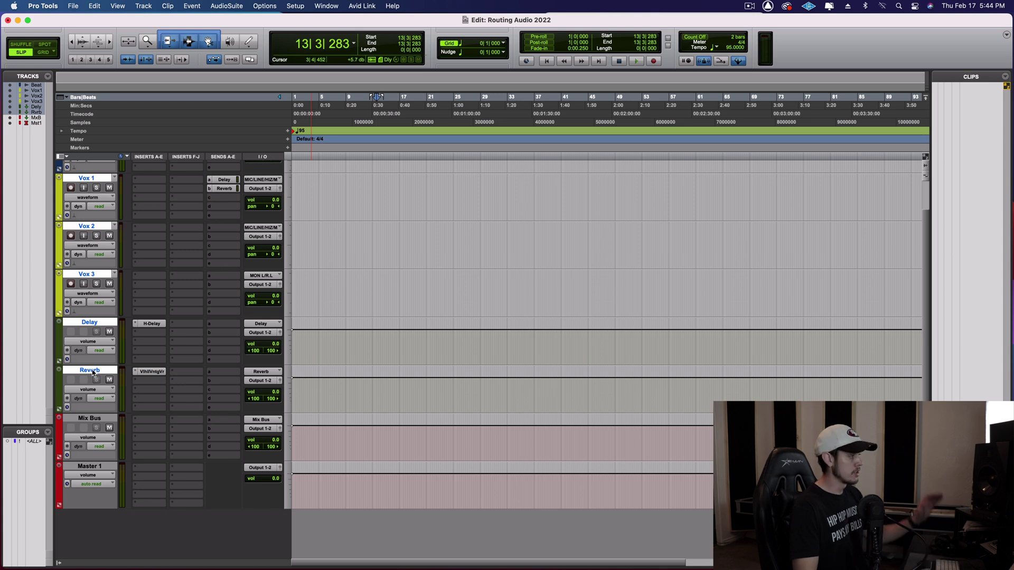
Step: Set the outputs of Beat, Vox 1–3, Delay and Reverb to Mix Bus (Stereo)
scroll(125, 92, "up", 1)
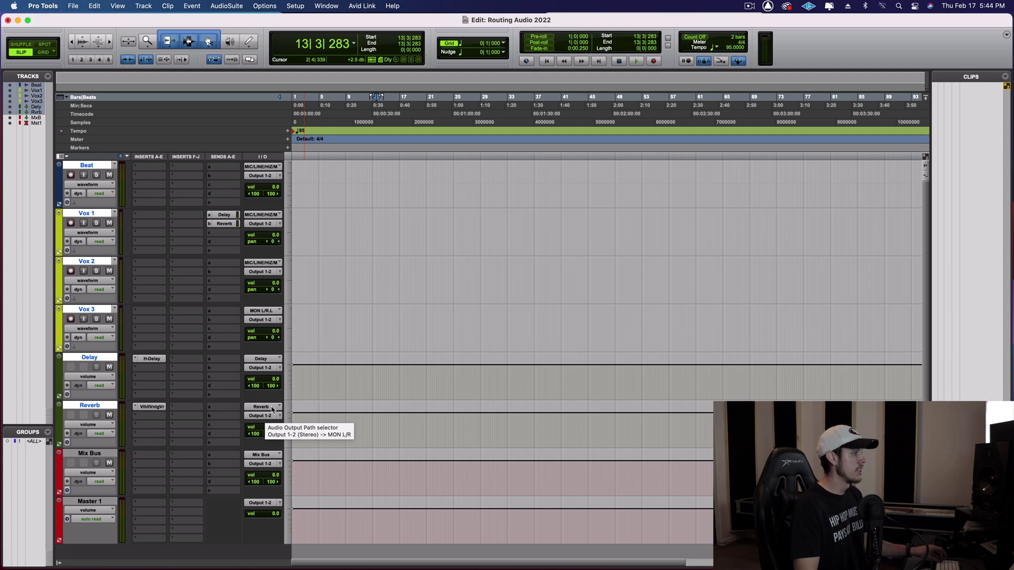
left_click(263, 367)
mouse_move(263, 369)
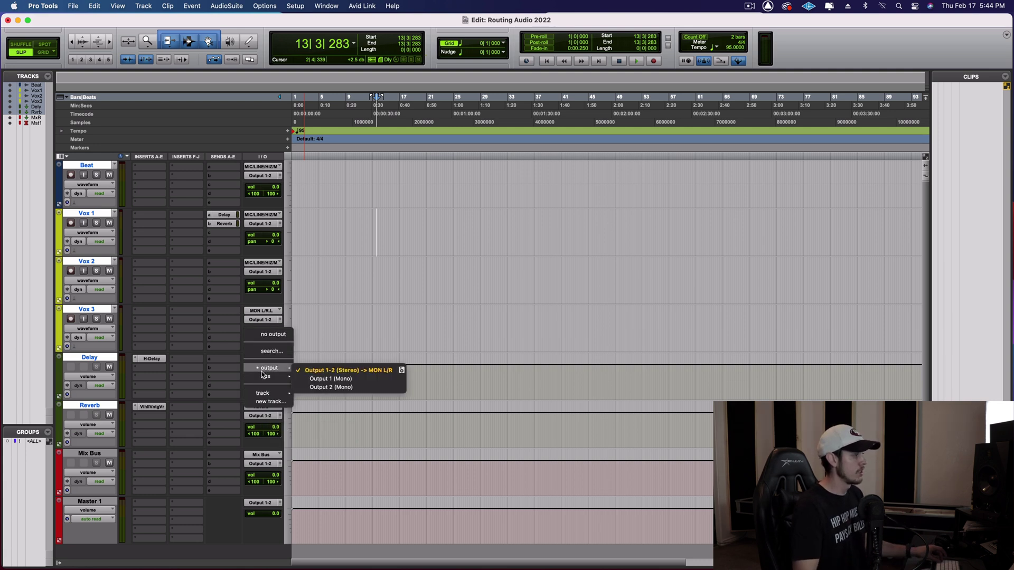
mouse_move(323, 379)
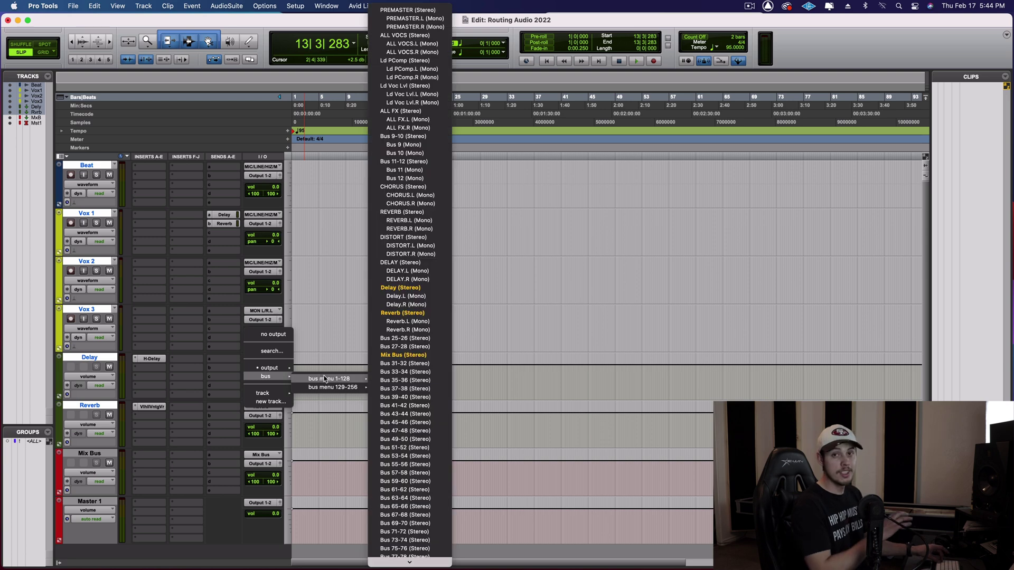
left_click(421, 356, "alt")
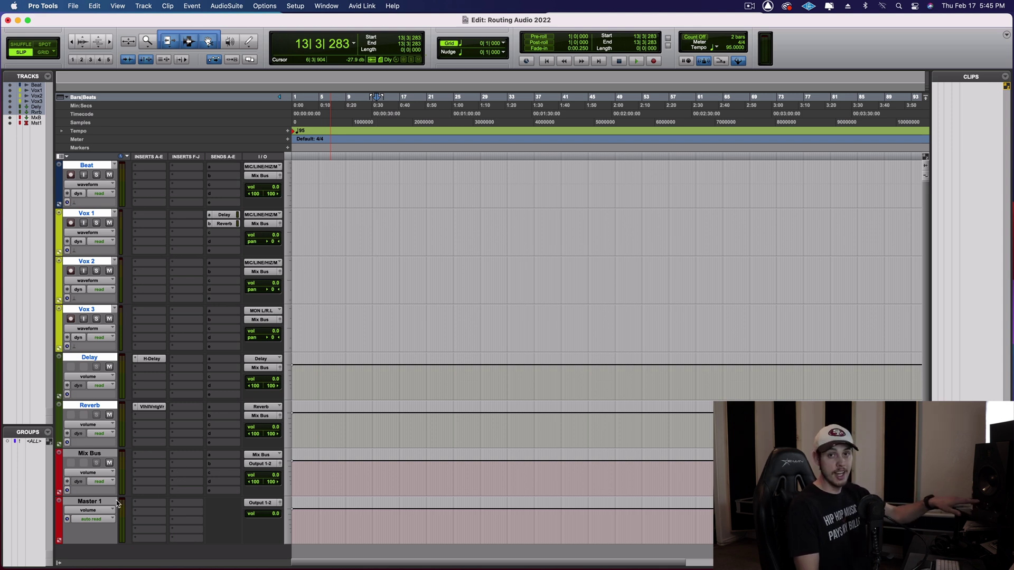
left_click(557, 510)
left_click_drag(563, 510, 563, 515)
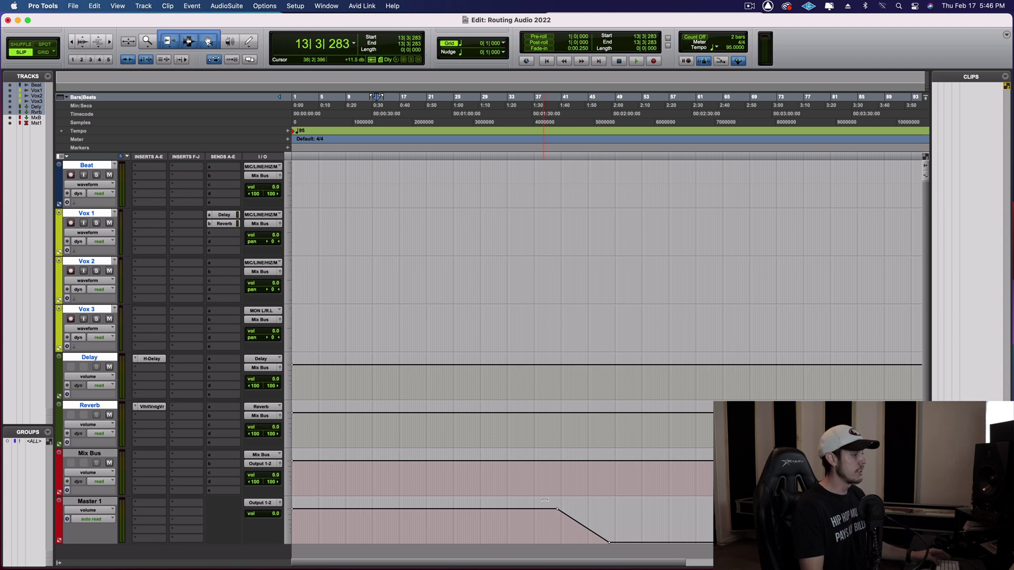
left_click_drag(549, 507, 619, 523)
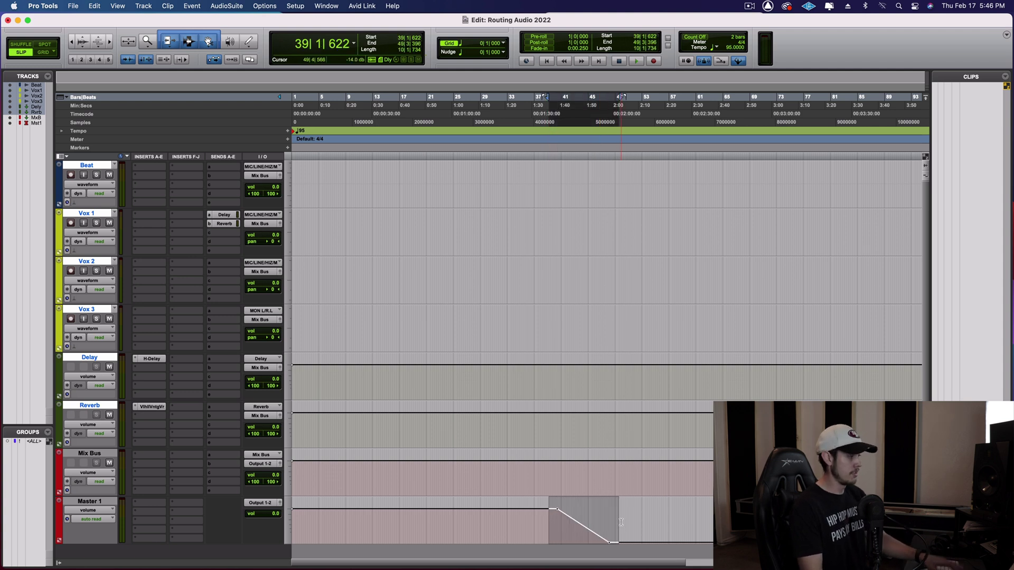
key("super+z")
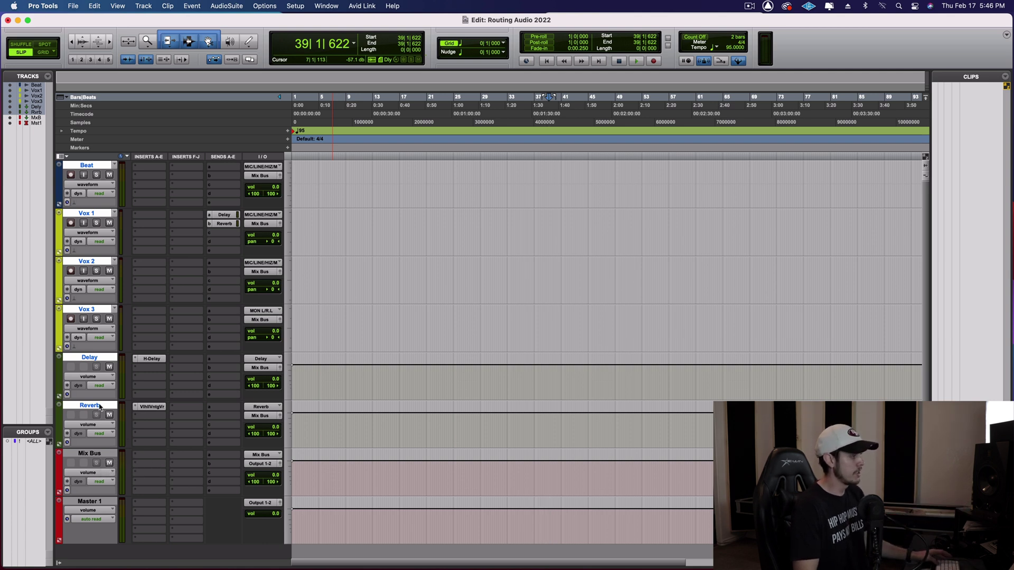
left_click(100, 407)
left_click(91, 456)
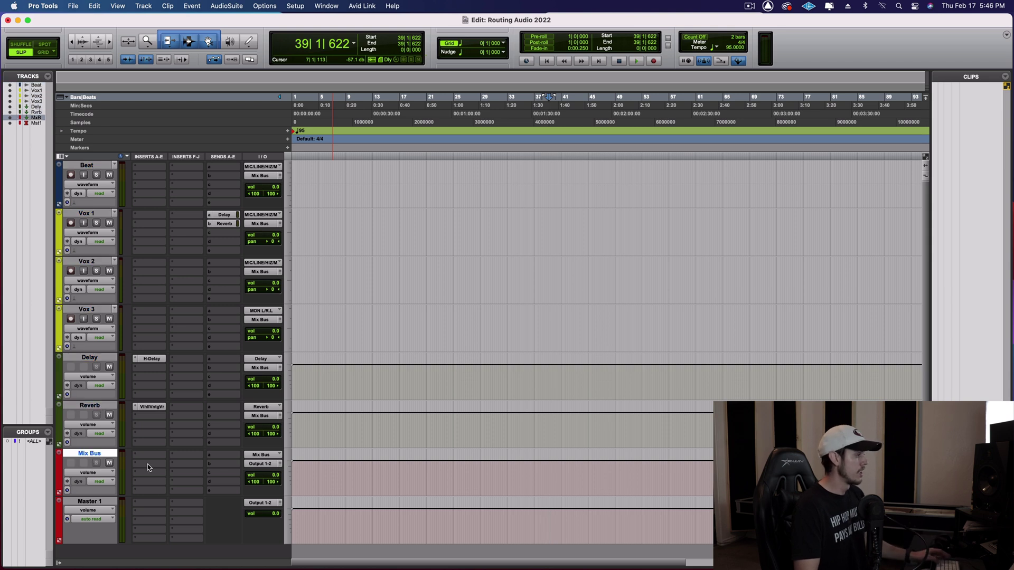